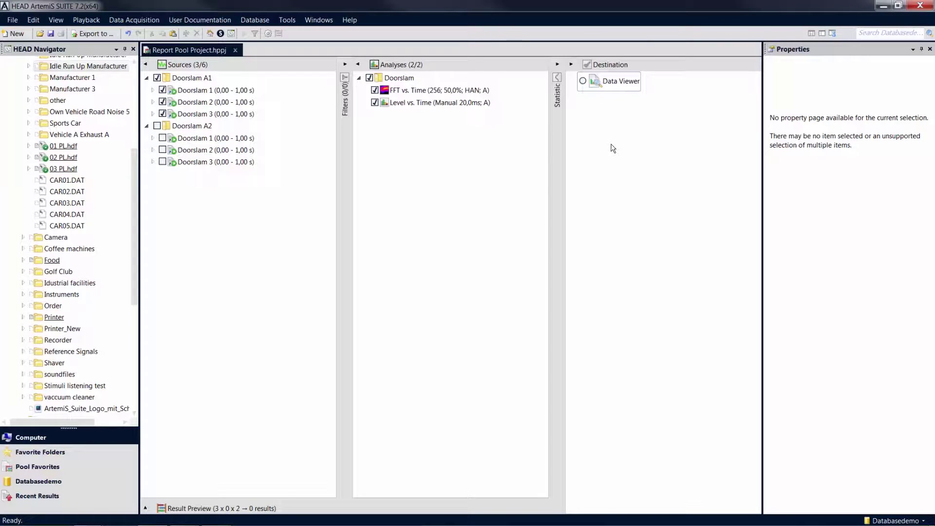
# - Add a Report destination and open it as Report 2 with its default two-chart page
pyautogui.rightClick(612, 149)
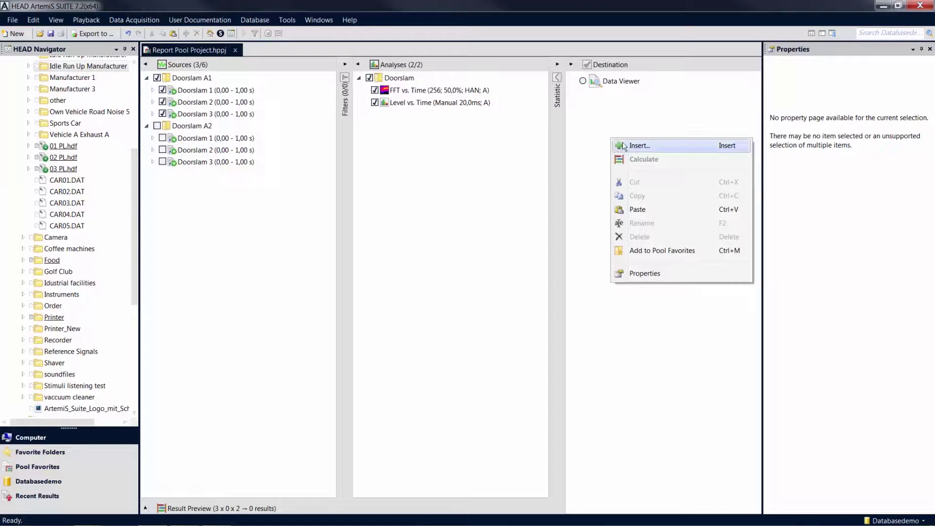
pyautogui.click(667, 150)
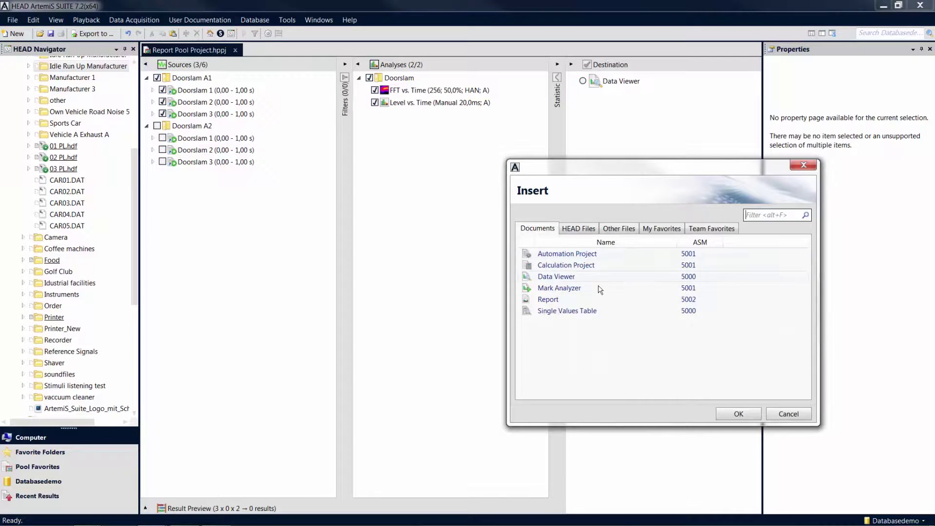
pyautogui.click(585, 301)
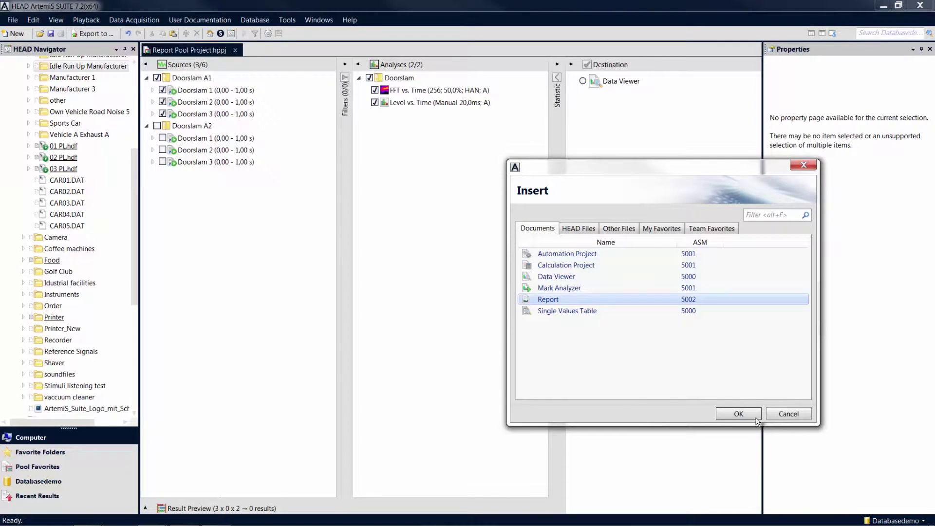
pyautogui.click(739, 413)
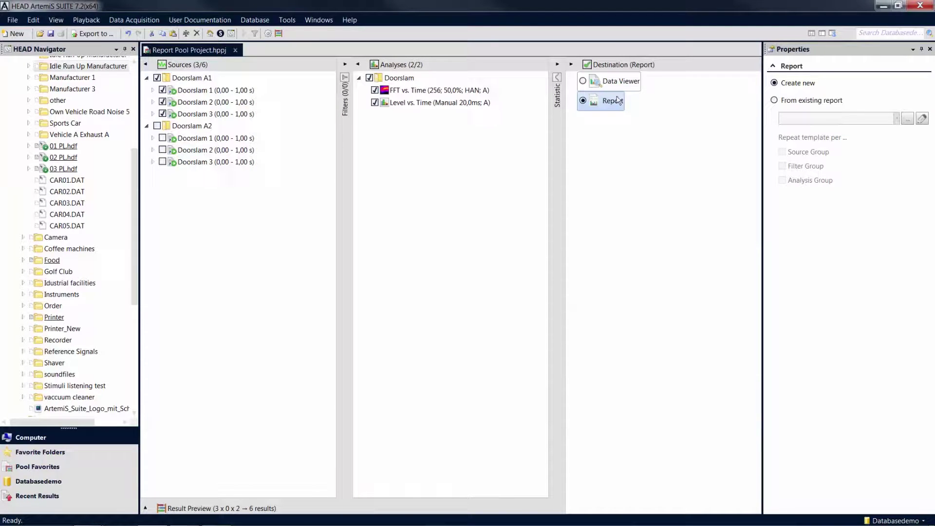
pyautogui.doubleClick(614, 101)
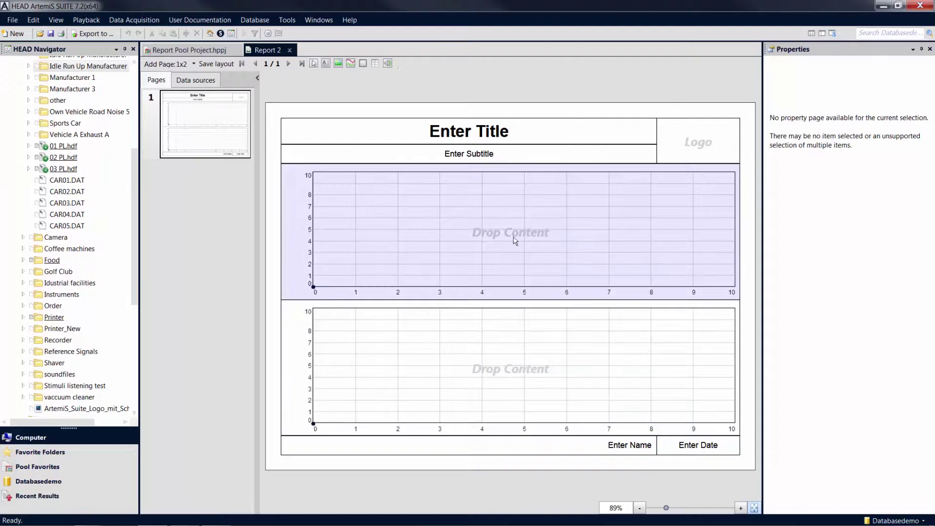
# - Add an Empty layout page to Report 2 and delete the original chart-layout page 1
pyautogui.click(194, 64)
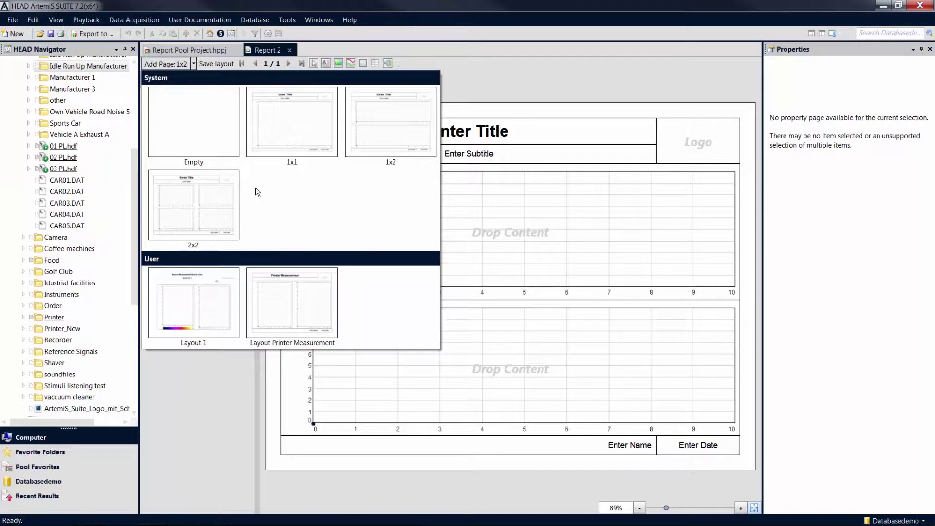
pyautogui.click(214, 145)
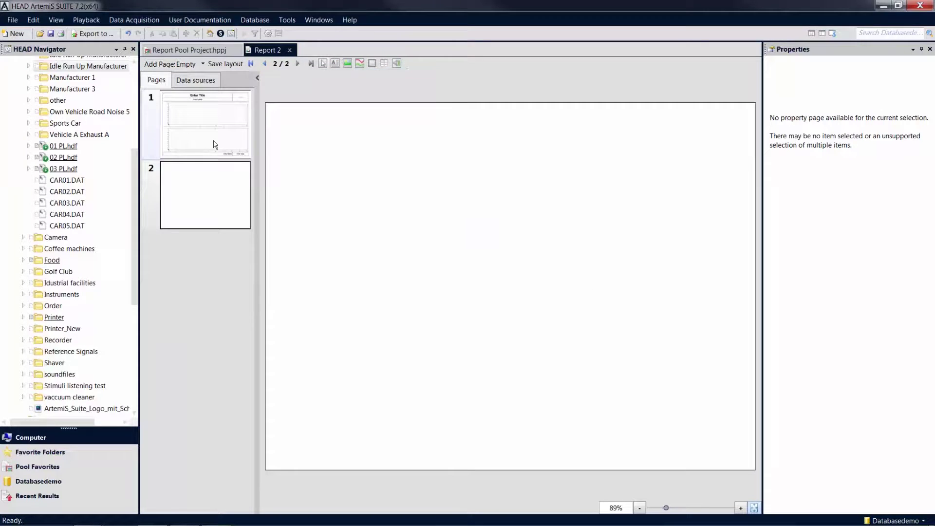
pyautogui.click(215, 144)
pyautogui.press('Delete')
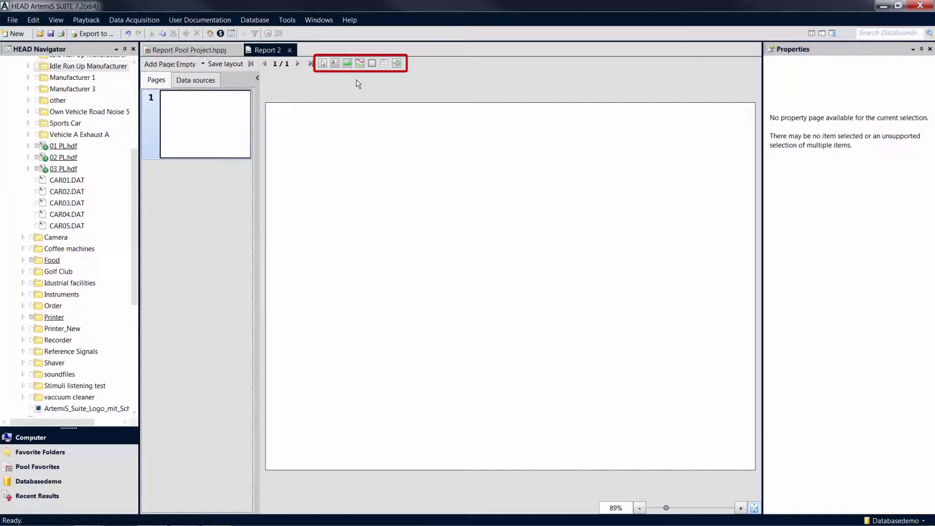
# - Add the heading 'Measurement Doorslam A1' at the page top in bold 14-point type
pyautogui.click(336, 64)
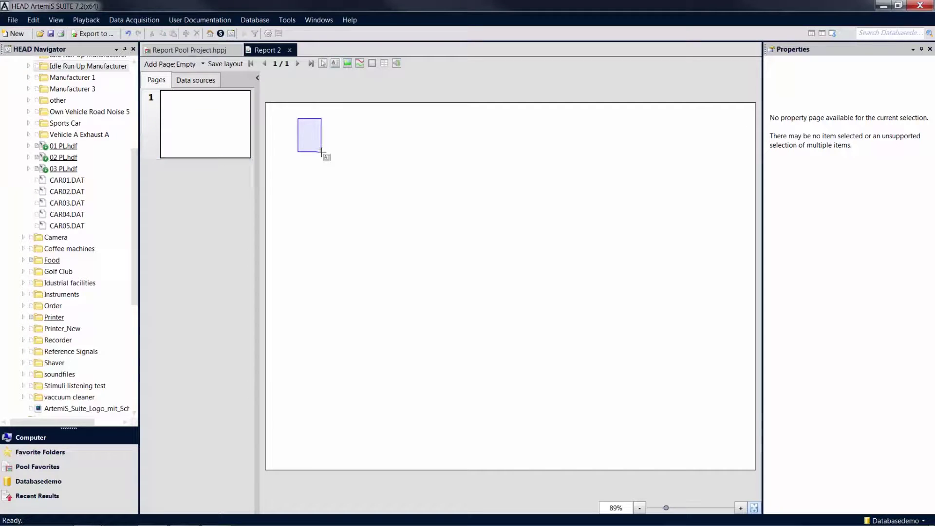
pyautogui.moveTo(298, 118); pyautogui.dragTo(564, 151)
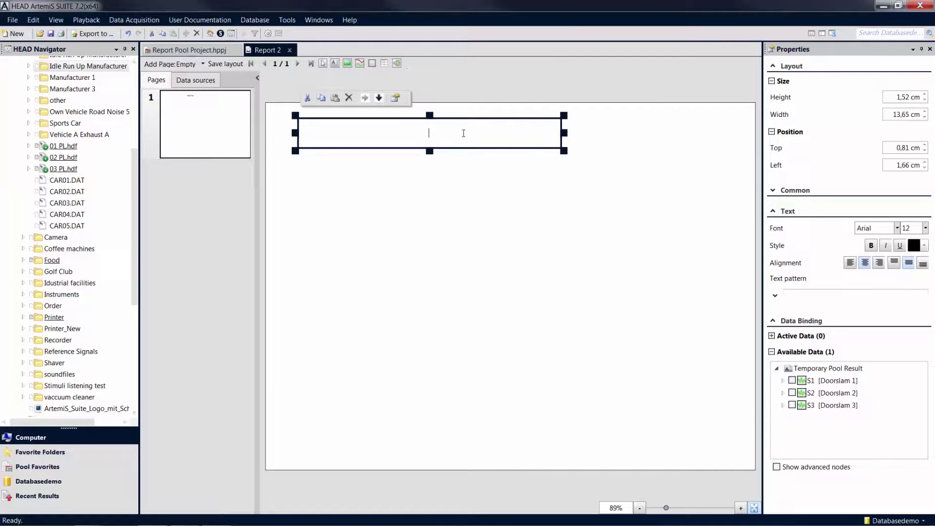
pyautogui.write('Meas')
pyautogui.write('urement D')
pyautogui.write('oorslam')
pyautogui.write(' A1')
pyautogui.press('Return')
pyautogui.click(925, 229)
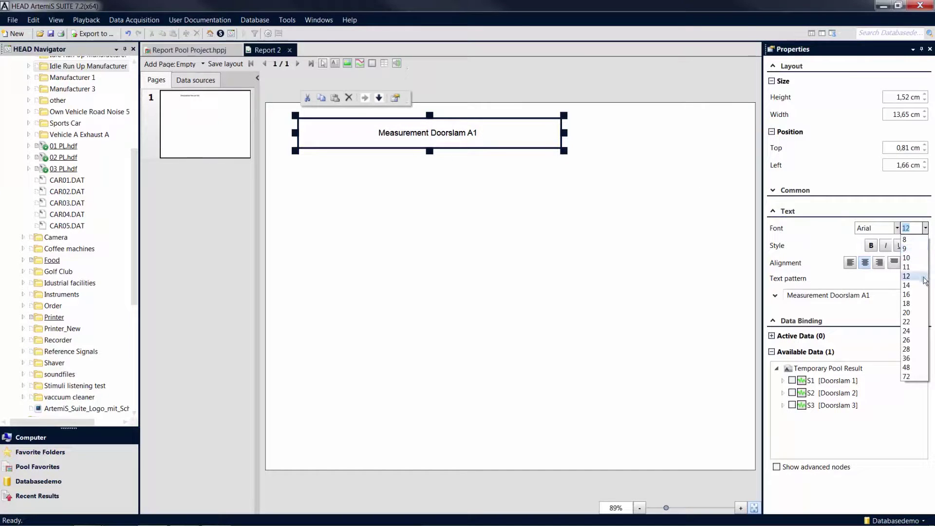
pyautogui.click(908, 285)
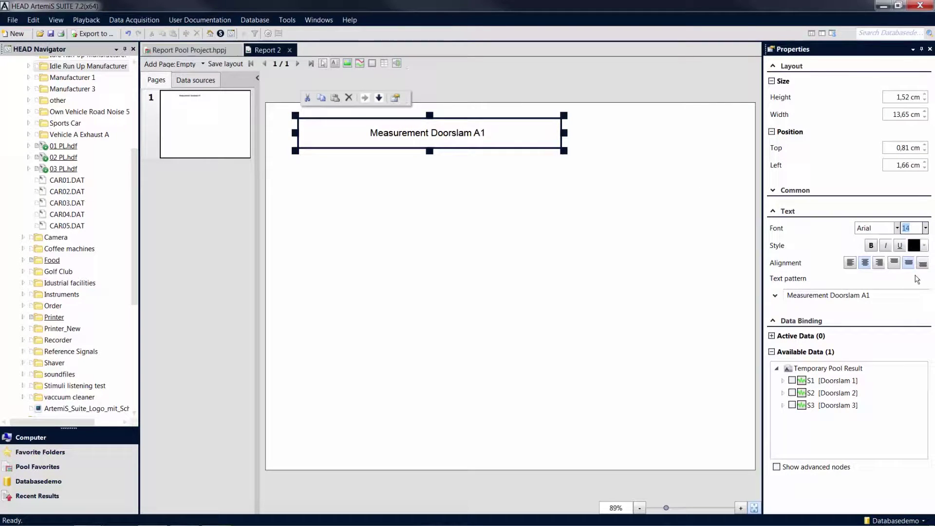
pyautogui.click(870, 245)
pyautogui.click(579, 241)
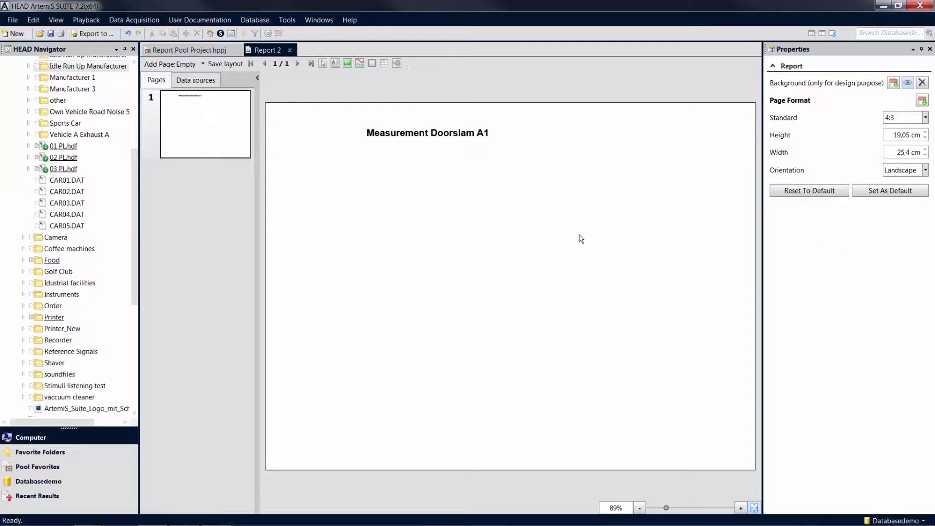
pyautogui.click(482, 139)
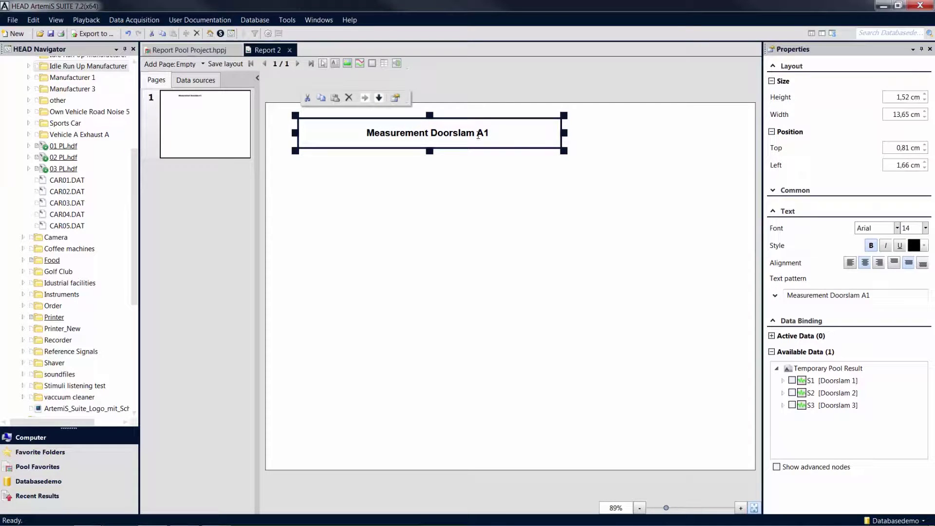
# - Duplicate the heading just below itself and edit the copy to read 'Doorslam 1'
pyautogui.click(380, 100)
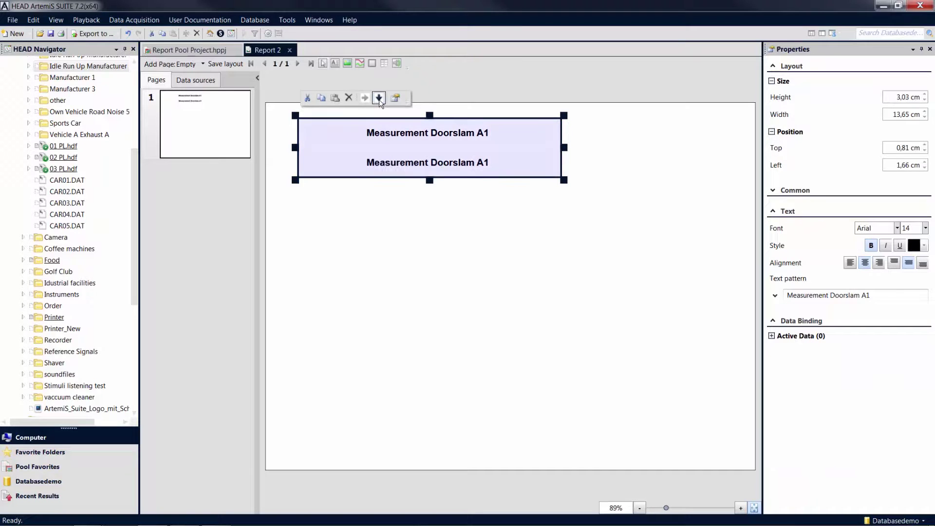
pyautogui.moveTo(429, 182); pyautogui.dragTo(429, 173)
pyautogui.click(426, 193)
pyautogui.click(424, 164)
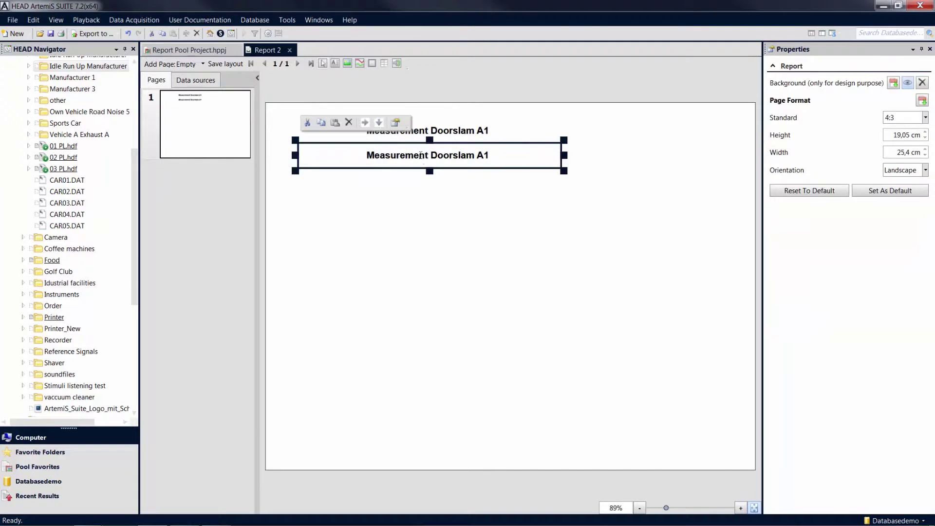
pyautogui.doubleClick(428, 155)
pyautogui.click(416, 155)
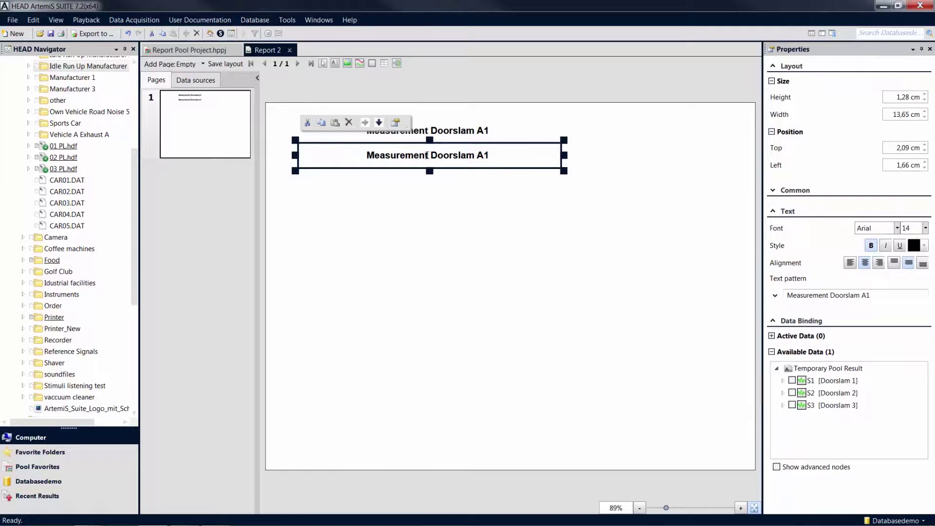
pyautogui.moveTo(429, 156); pyautogui.dragTo(365, 156)
pyautogui.press('Delete')
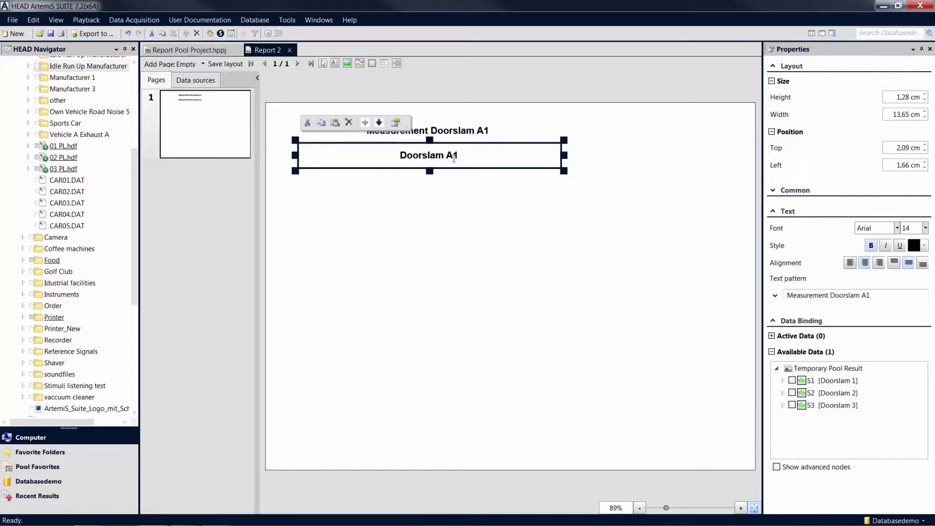
pyautogui.press('BackSpace')
pyautogui.click(453, 183)
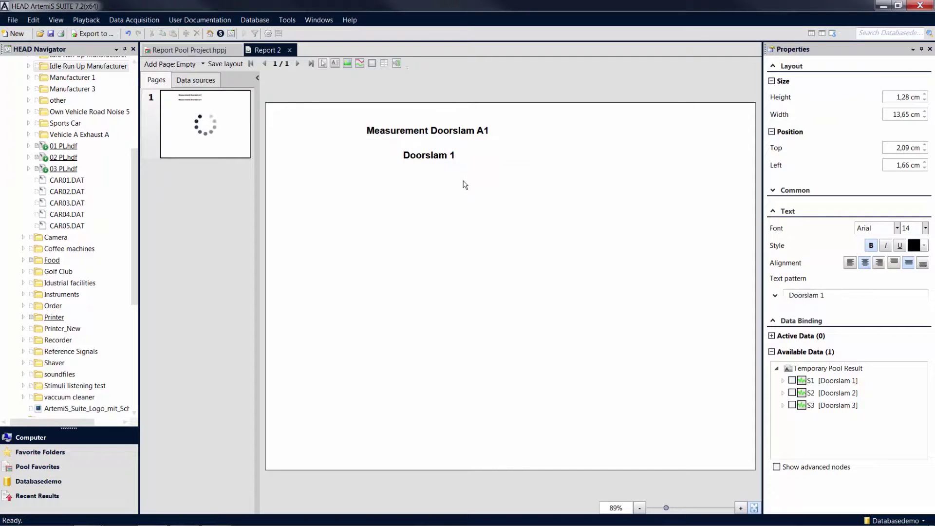
# - Set the 'Doorslam 1' line to 12-point font size
pyautogui.click(463, 158)
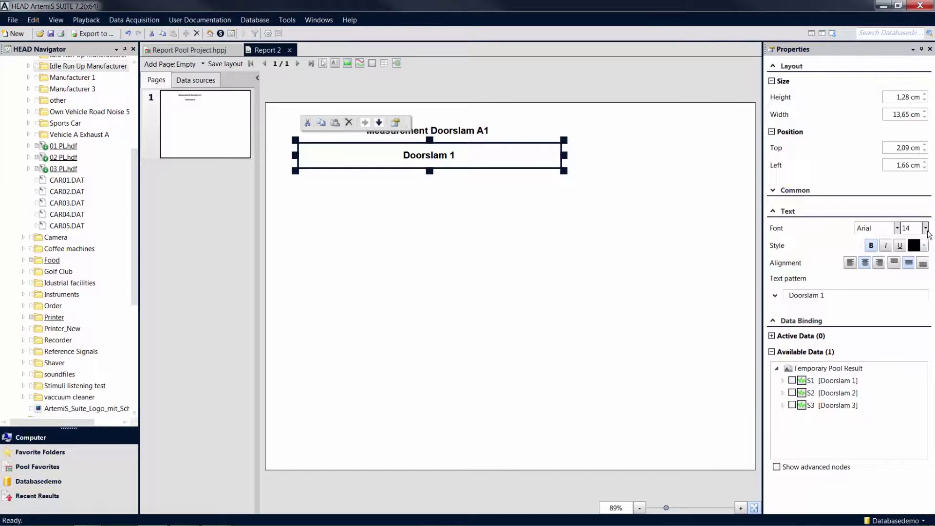
pyautogui.click(925, 228)
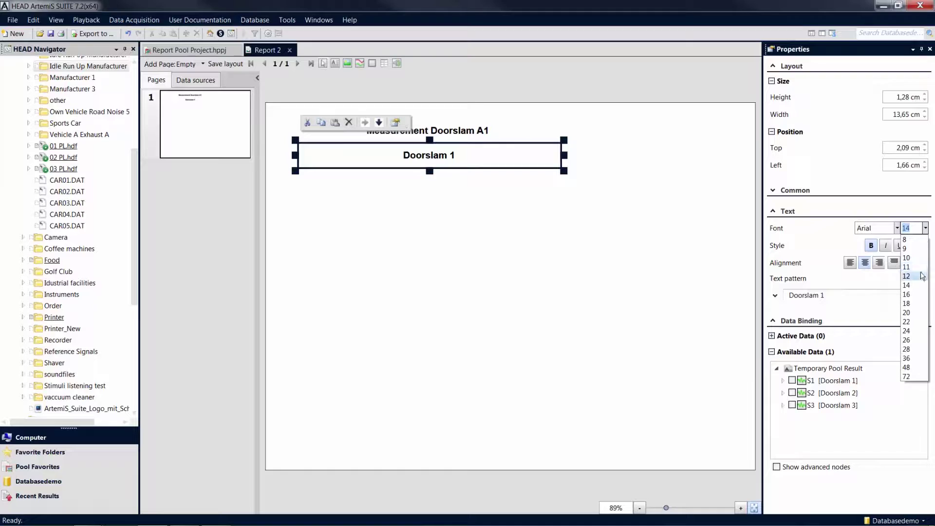
pyautogui.click(907, 238)
pyautogui.click(678, 232)
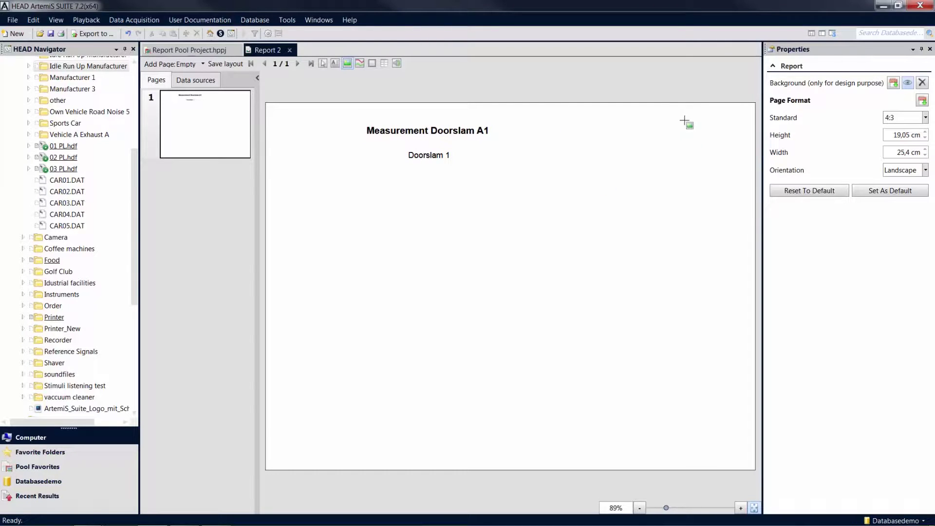
# - Draw an image box at the page's top right and drop the ArtemiS Suite logo into it
pyautogui.moveTo(685, 120); pyautogui.dragTo(746, 174)
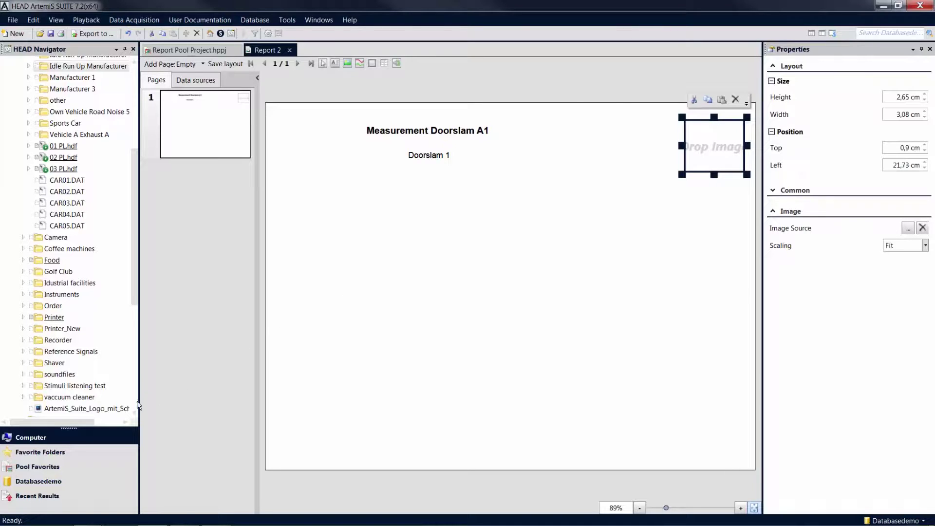
pyautogui.moveTo(96, 409); pyautogui.dragTo(710, 154)
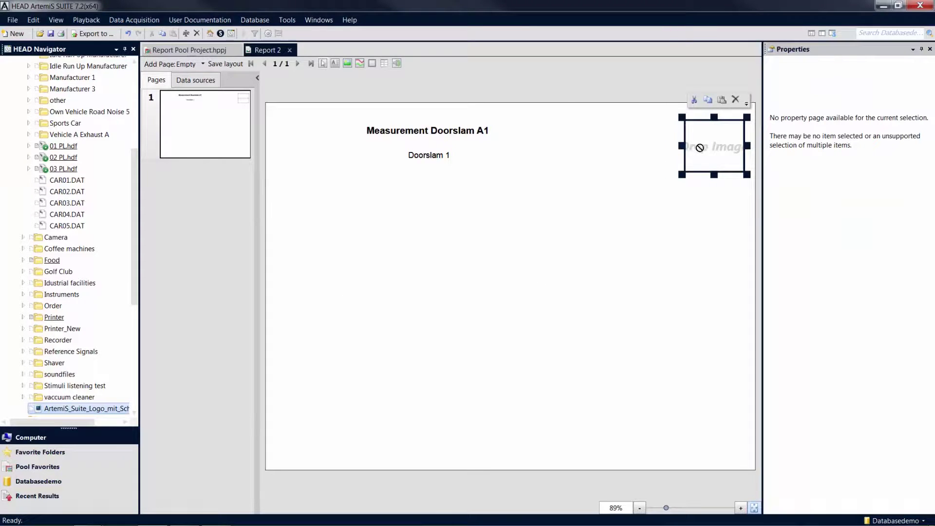
pyautogui.moveTo(710, 154); pyautogui.dragTo(710, 154)
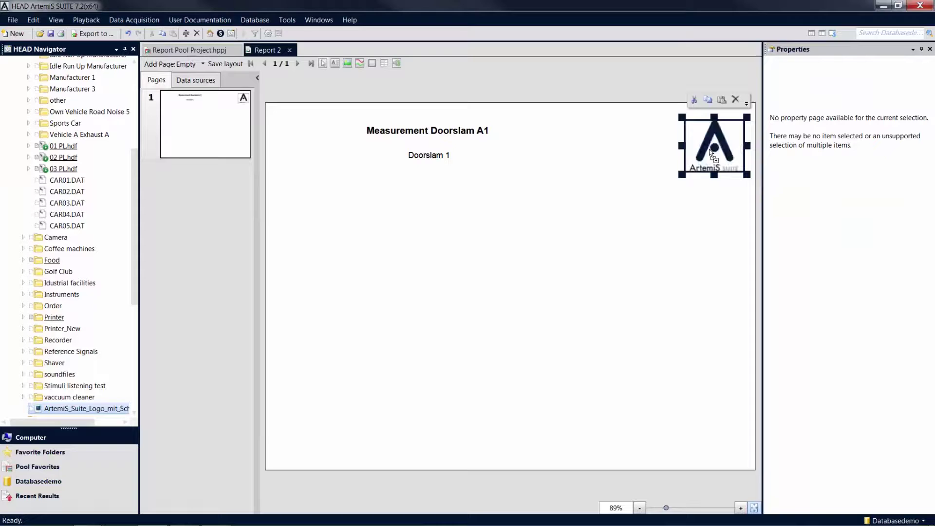
pyautogui.click(707, 200)
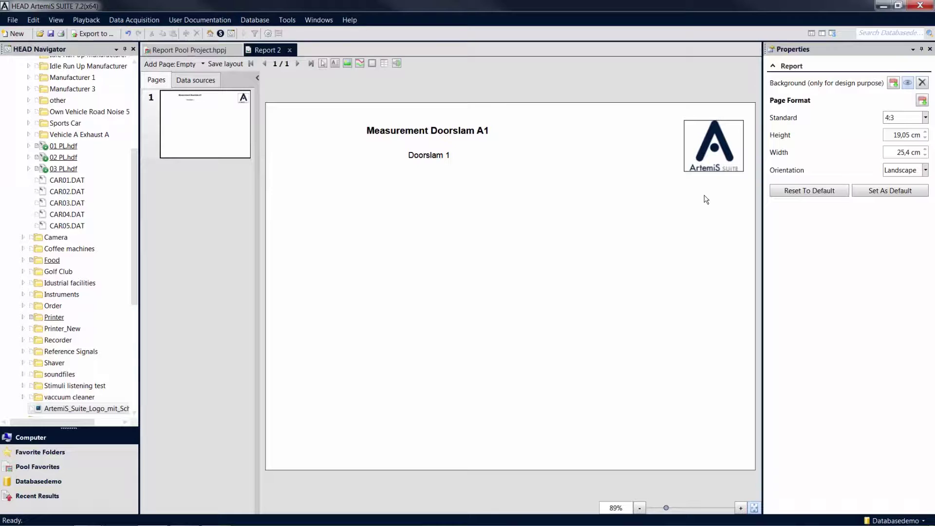
# - Set the logo's border thickness to 0 pt
pyautogui.click(714, 153)
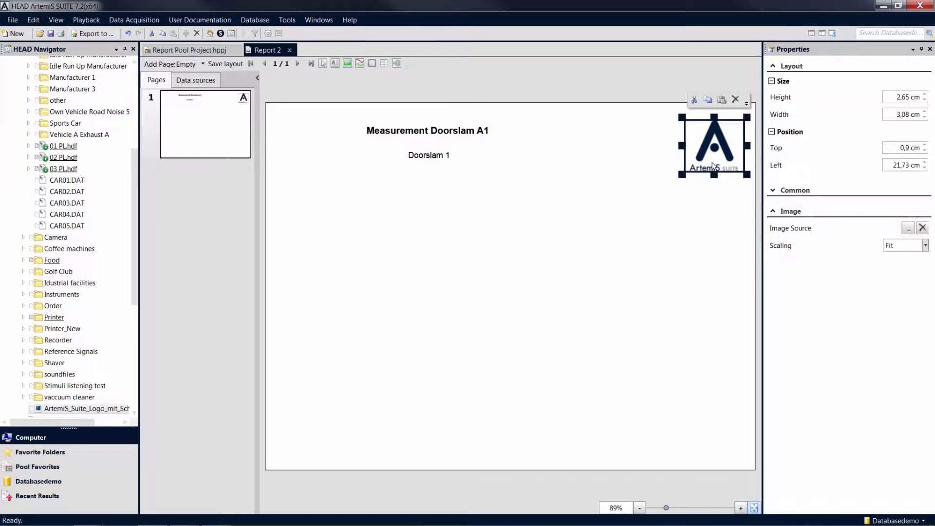
pyautogui.click(772, 192)
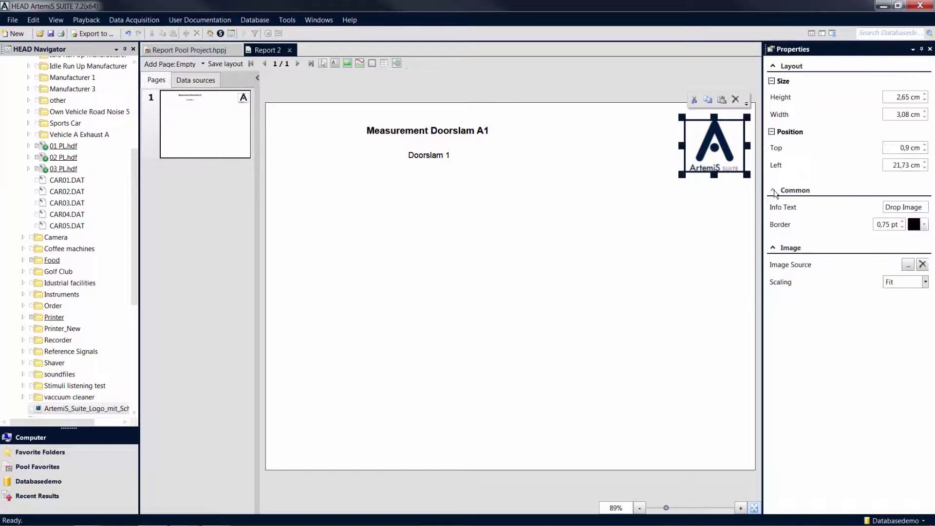
pyautogui.doubleClick(890, 224)
pyautogui.click(903, 222)
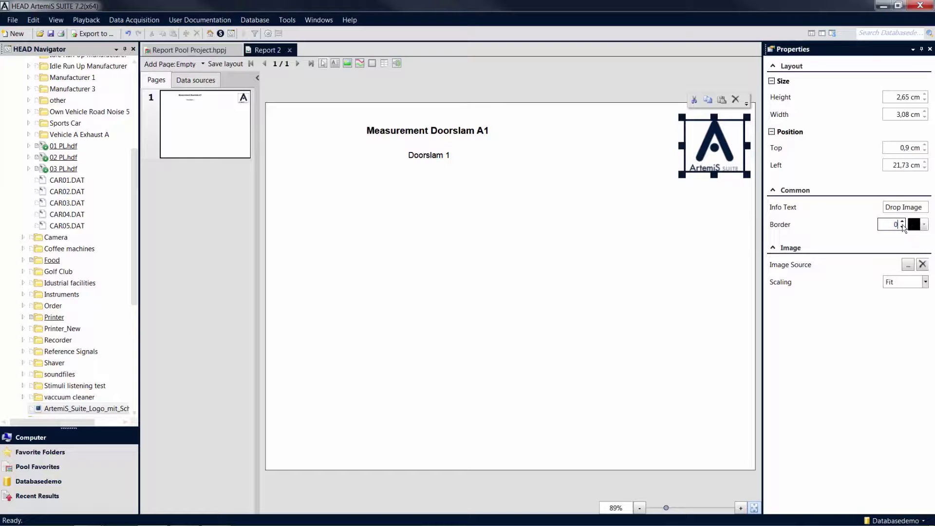
pyautogui.click(679, 235)
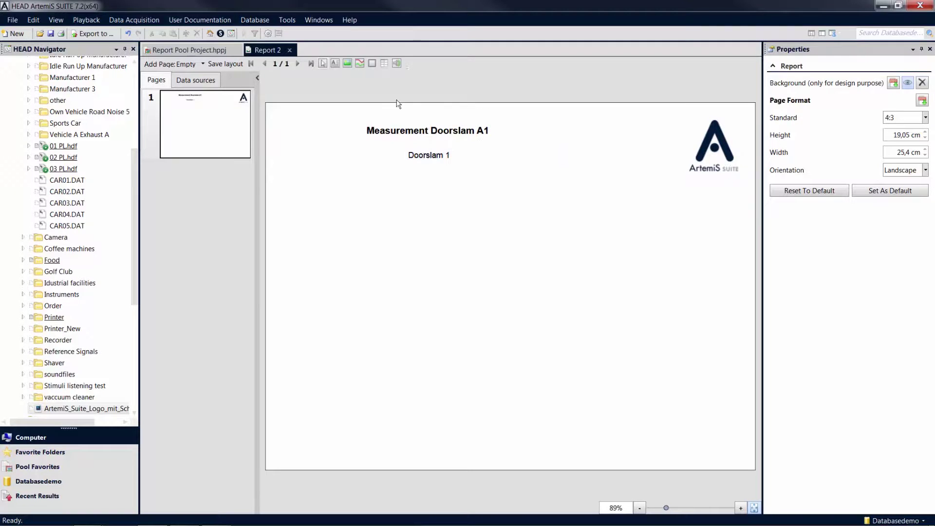
# - Draw a diagram below the subtitle, add a second diagram beside it, and select the left one
pyautogui.click(360, 64)
pyautogui.moveTo(293, 209)
pyautogui.mouseDown()
pyautogui.moveTo(520, 451)
pyautogui.moveTo(504, 448)
pyautogui.mouseUp()
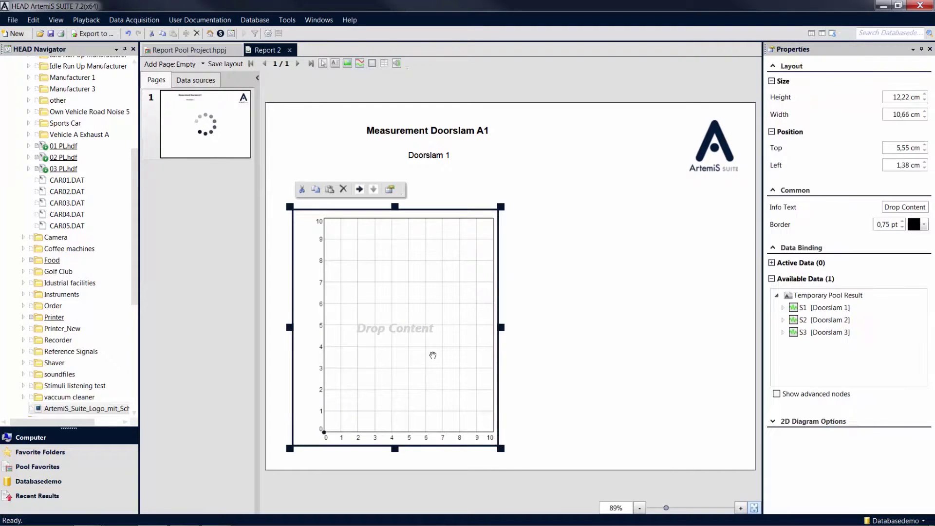
pyautogui.click(360, 189)
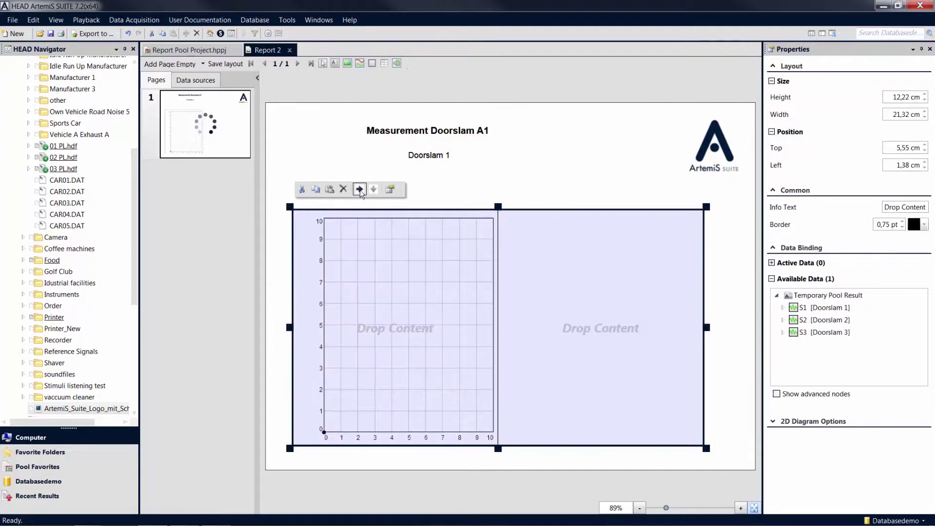
pyautogui.click(517, 189)
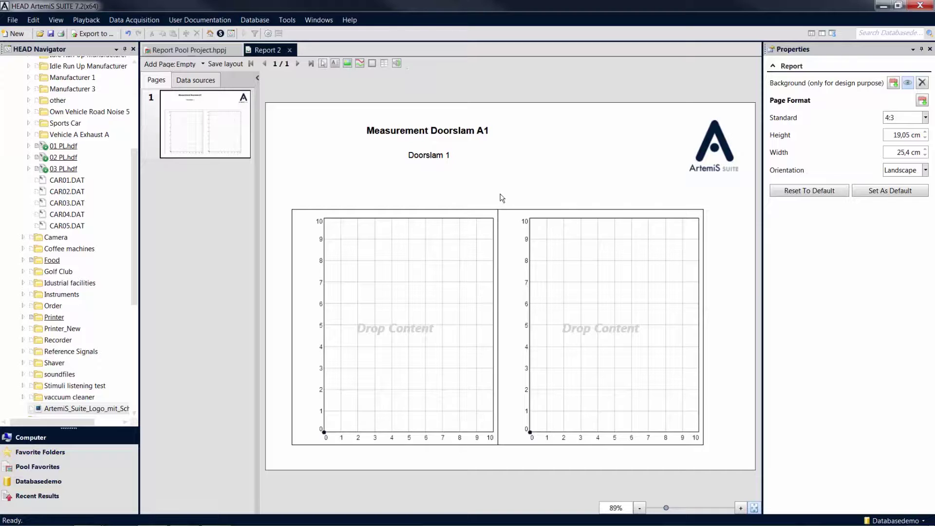
pyautogui.click(455, 244)
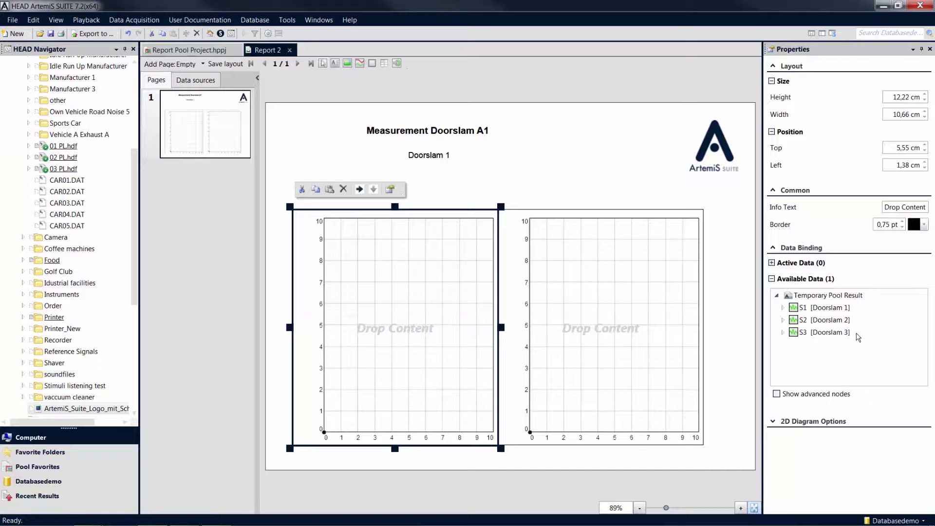
# - Bind Doorslam 1's F1 FFT vs. Time Ch1 [Left] spectrogram to the left diagram
pyautogui.click(783, 308)
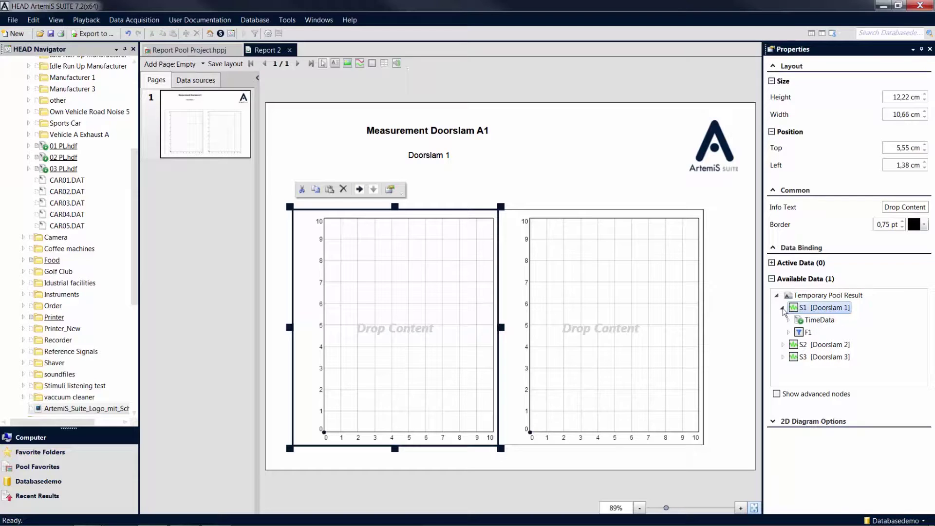
pyautogui.click(788, 321)
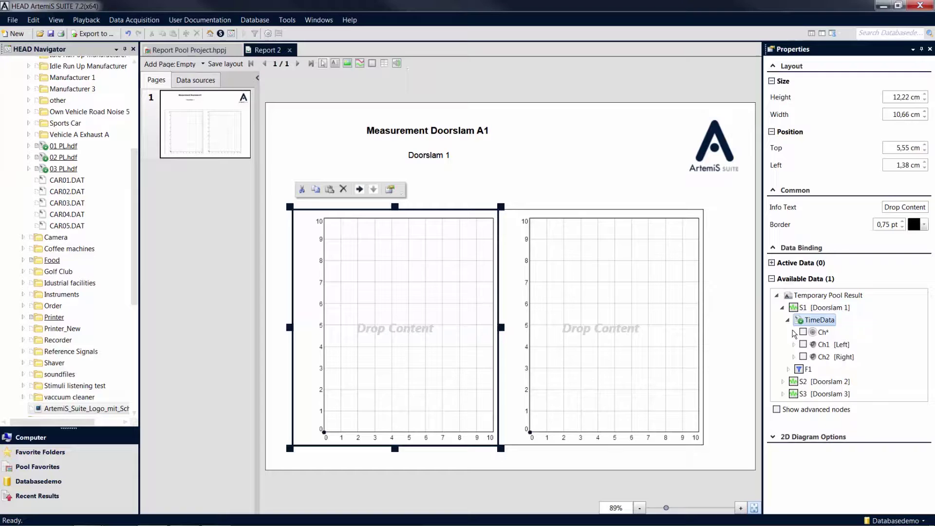
pyautogui.click(804, 332)
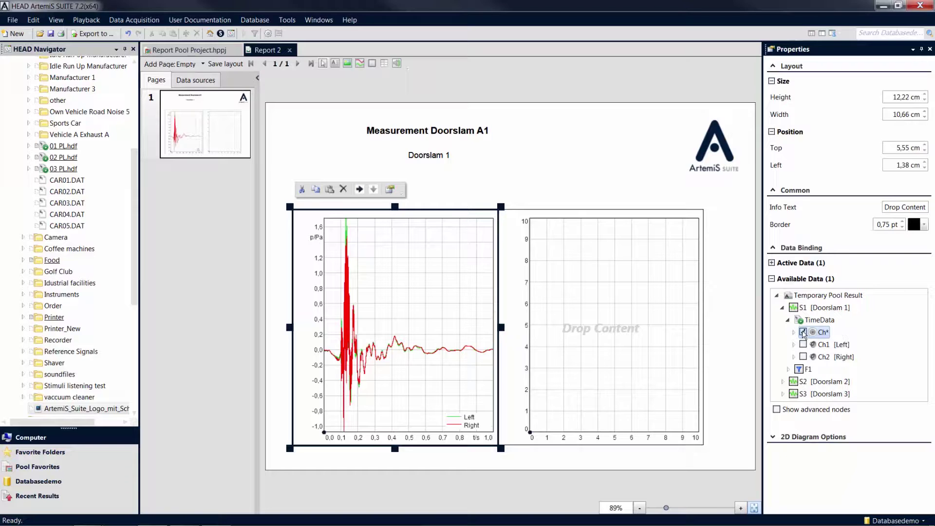
pyautogui.click(804, 332)
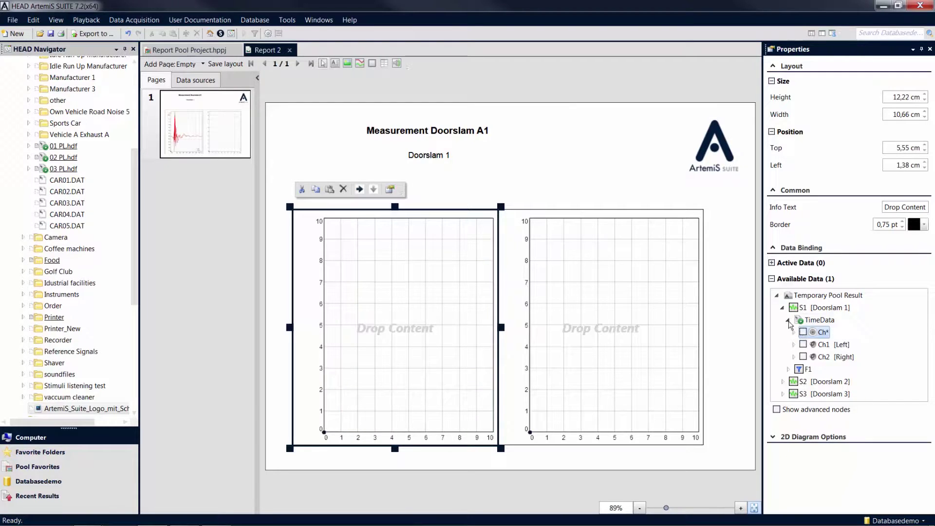
pyautogui.click(789, 320)
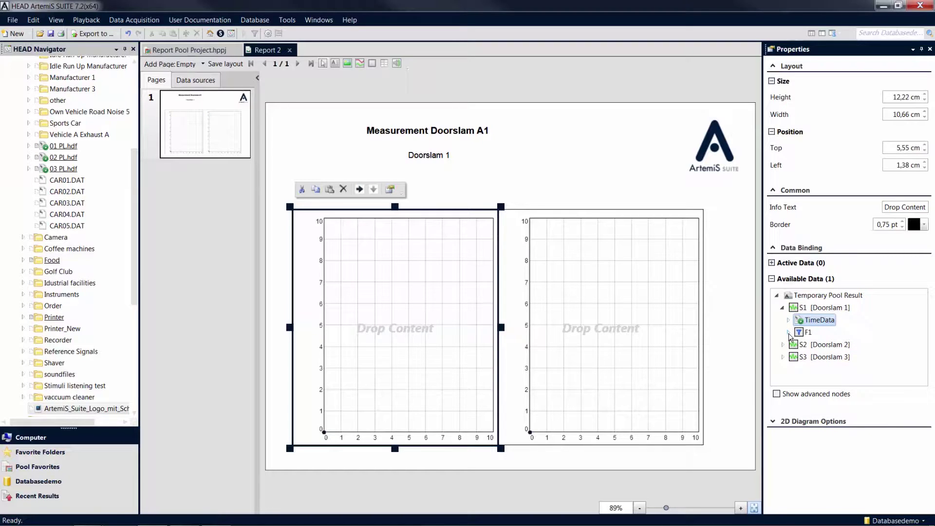
pyautogui.click(788, 332)
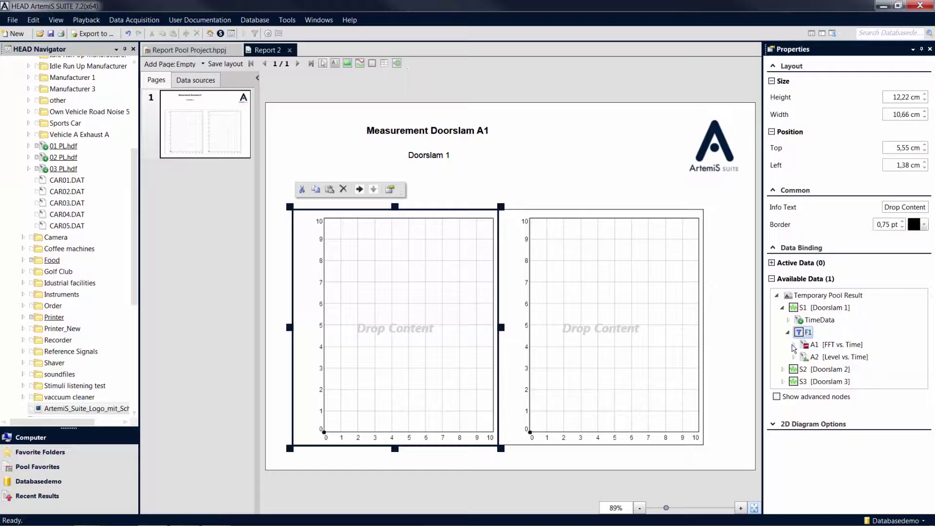
pyautogui.click(794, 344)
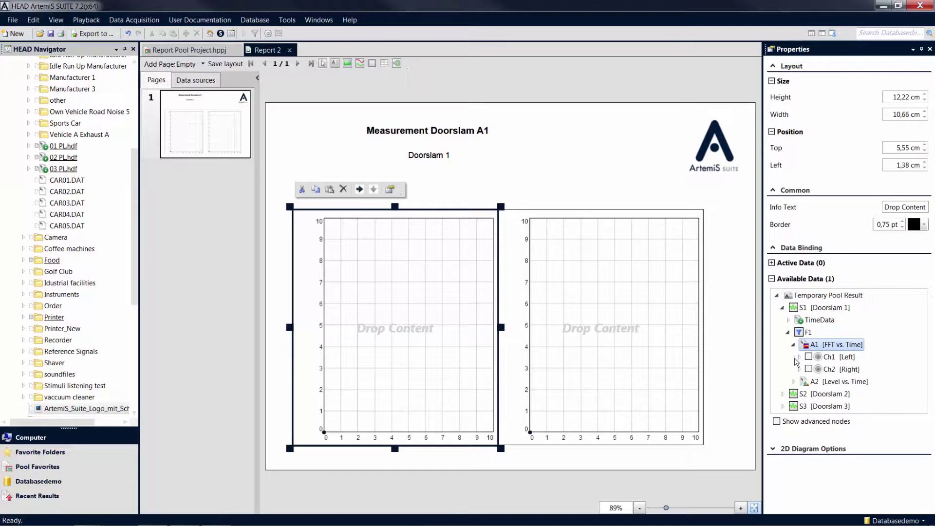
pyautogui.click(809, 356)
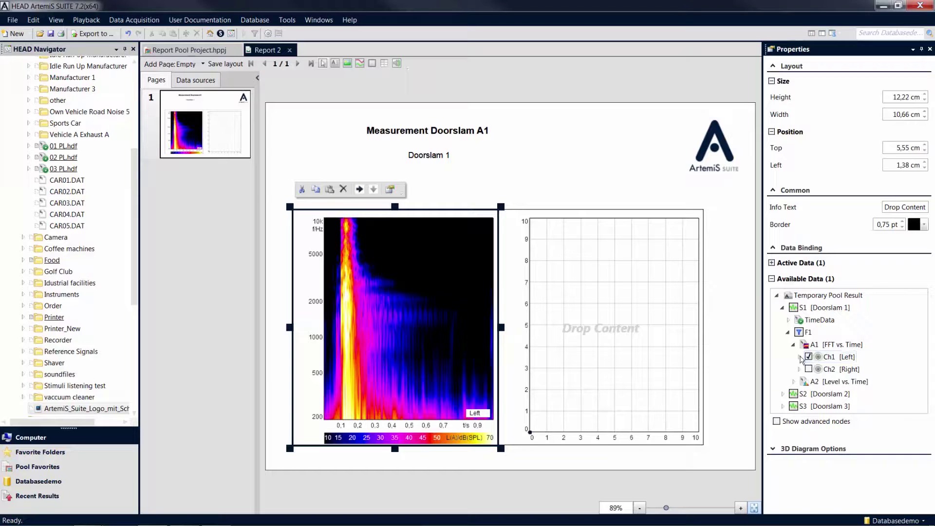
# - Bind Doorslam 1's F1 Level vs. Time Ch* curves to the right diagram
pyautogui.moveTo(833, 357); pyautogui.dragTo(662, 356)
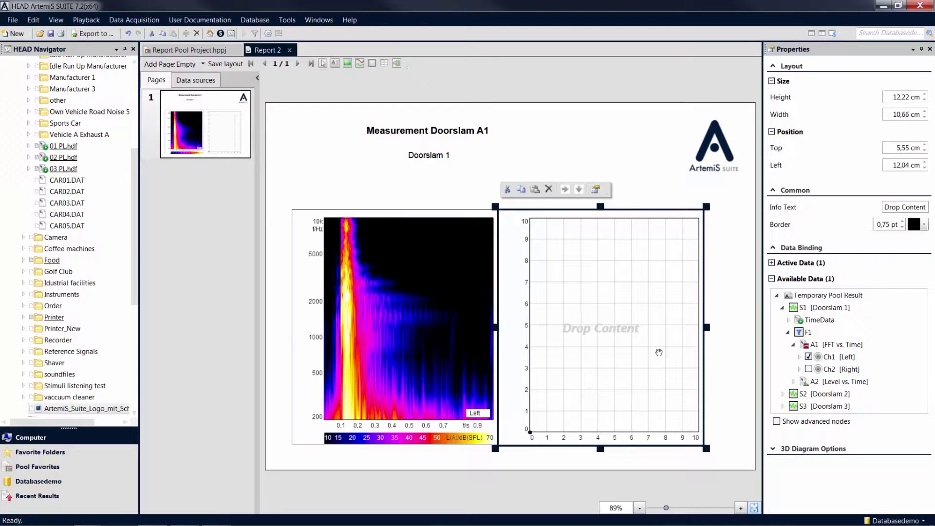
pyautogui.click(794, 344)
pyautogui.click(793, 356)
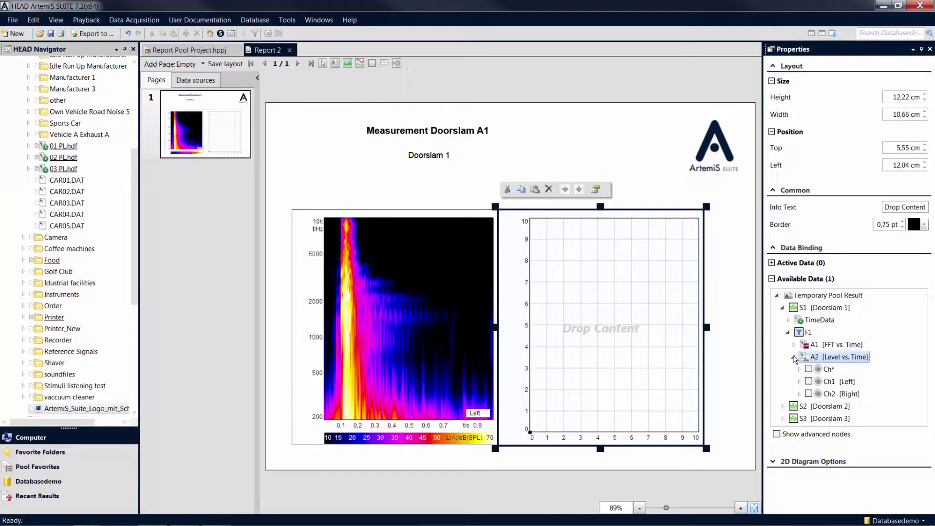
pyautogui.click(808, 369)
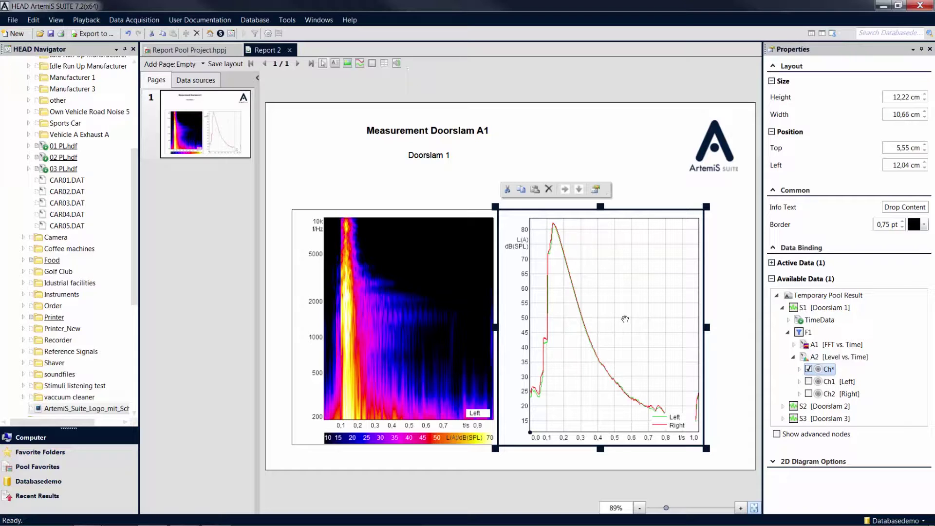
# - Place a value readout on the level-vs-time curve
pyautogui.rightClick(605, 320)
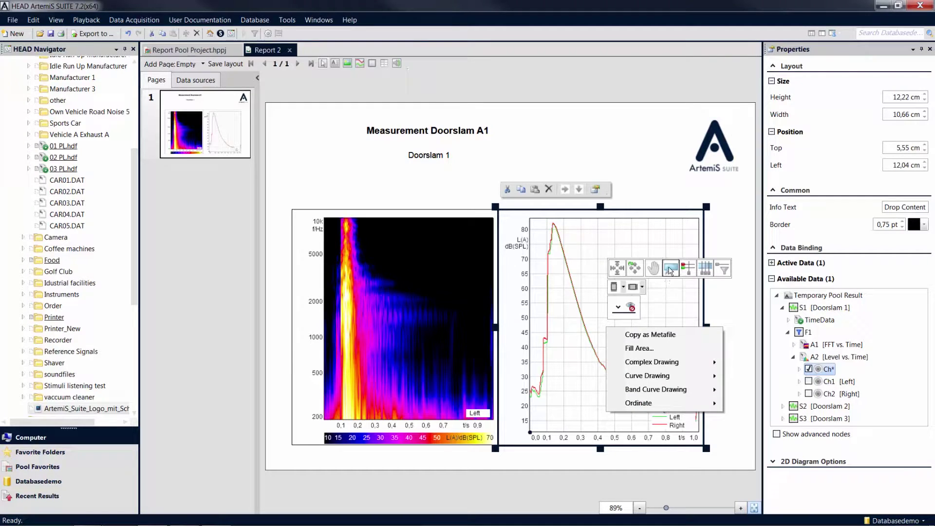
pyautogui.click(671, 269)
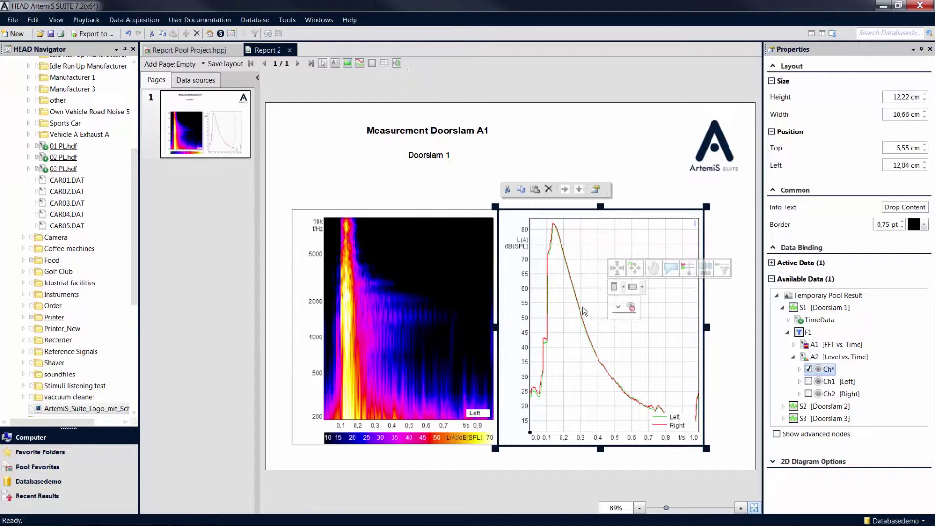
pyautogui.moveTo(582, 314); pyautogui.dragTo(636, 249)
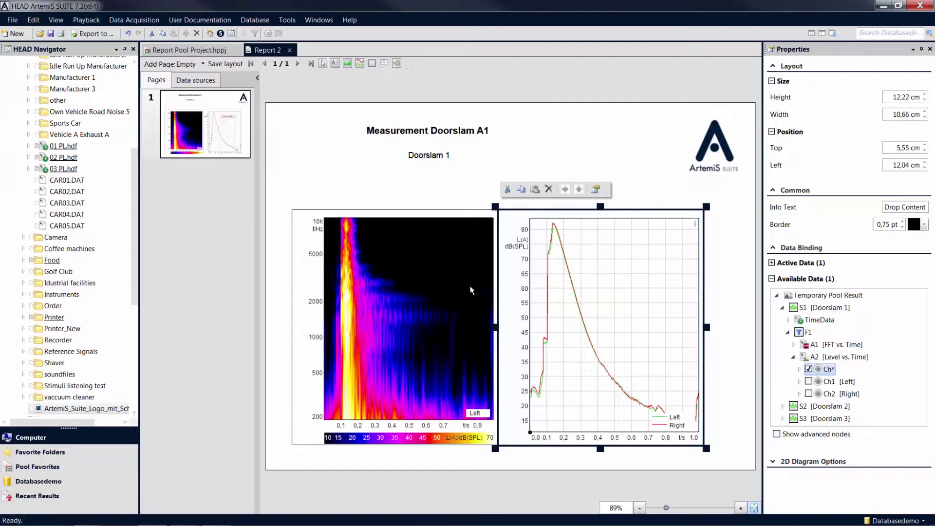
# - Raise the spectrogram's upper frequency limit from 10000 to 12000 Hz
pyautogui.click(313, 305)
pyautogui.click(312, 305)
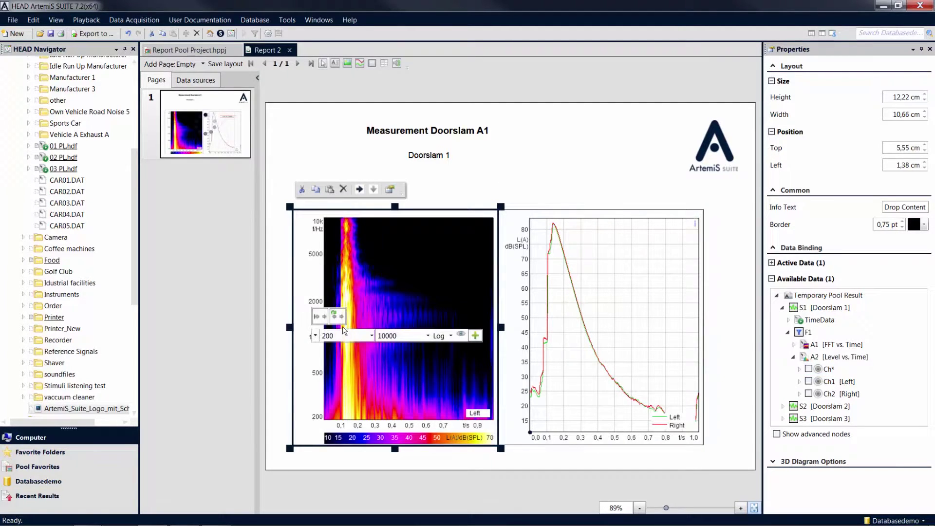
pyautogui.doubleClick(403, 335)
pyautogui.write('12000')
pyautogui.press('Return')
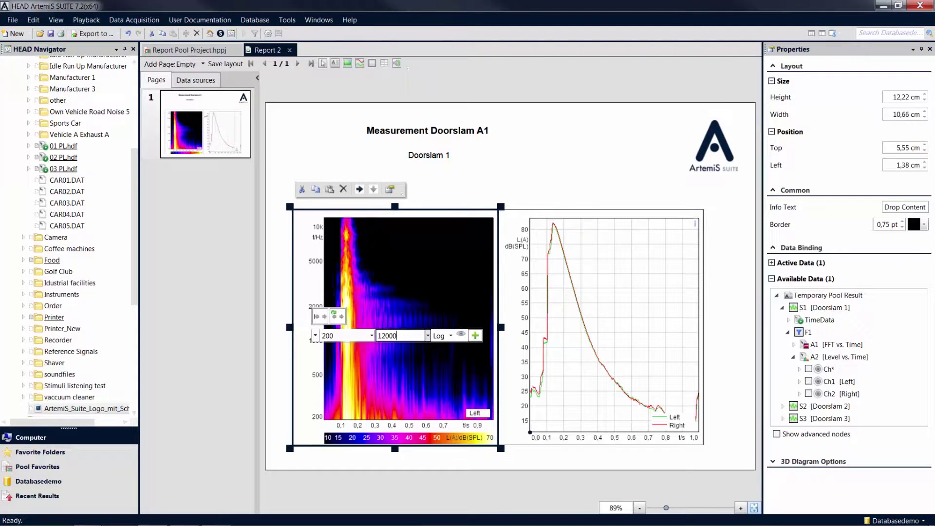
# - Copy page 1 into a new page 2 and select both of page 2's diagrams
pyautogui.click(277, 301)
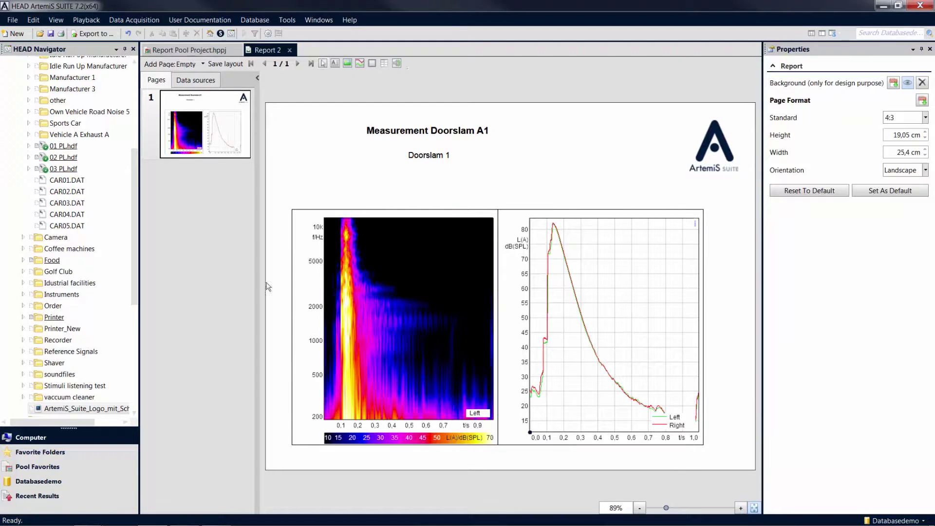
pyautogui.rightClick(192, 146)
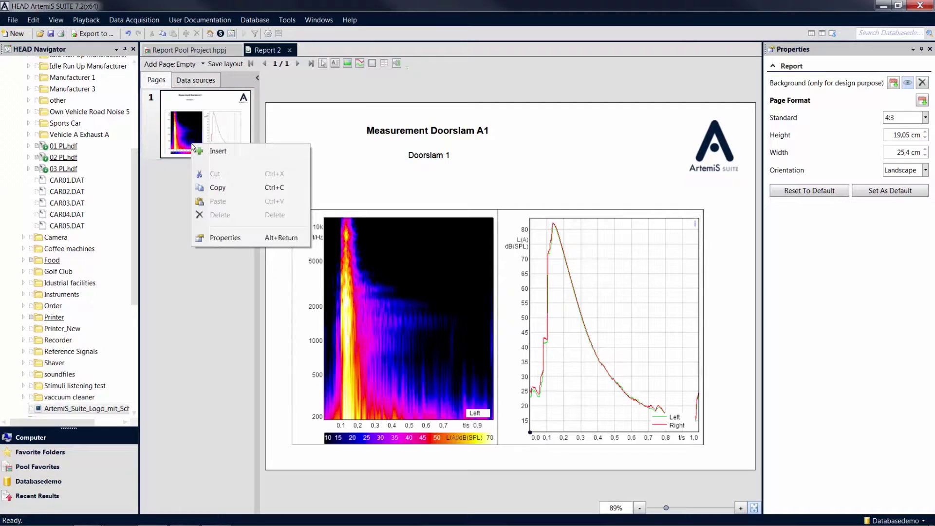
pyautogui.click(235, 187)
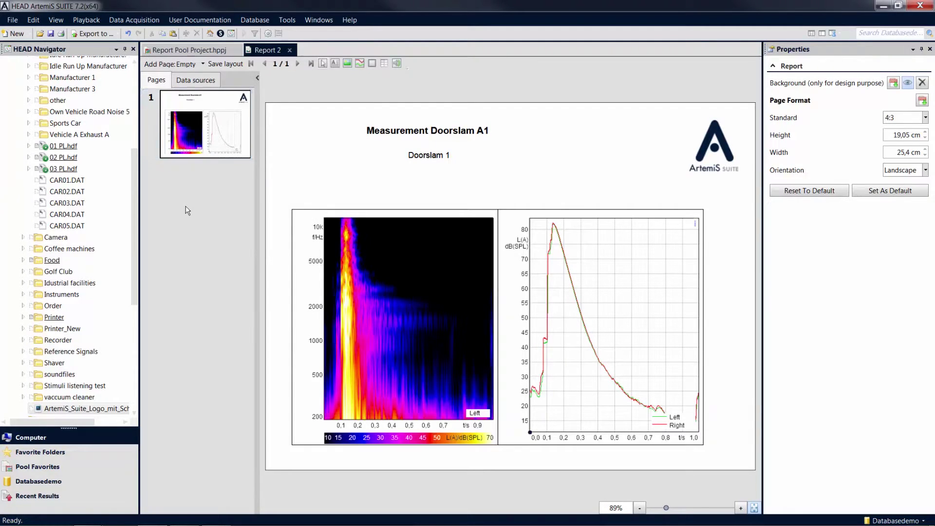
pyautogui.rightClick(187, 210)
pyautogui.click(227, 265)
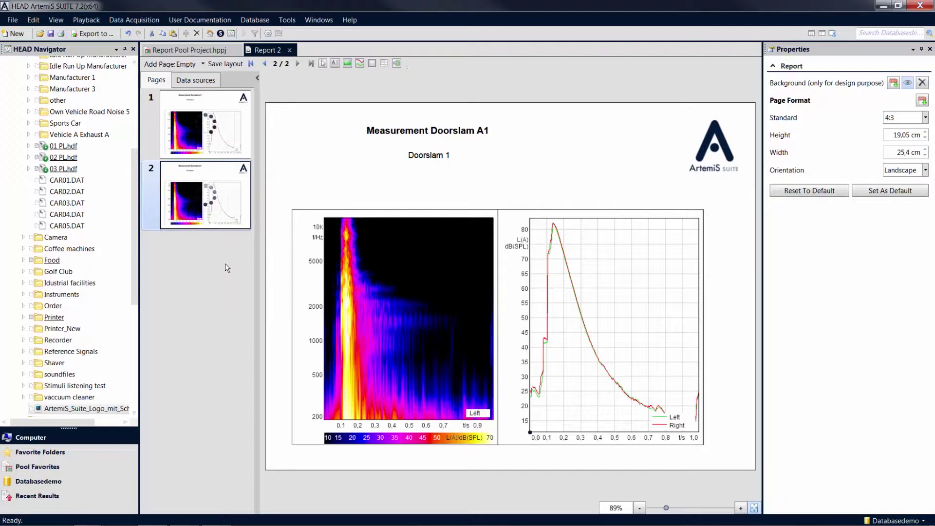
pyautogui.click(384, 287)
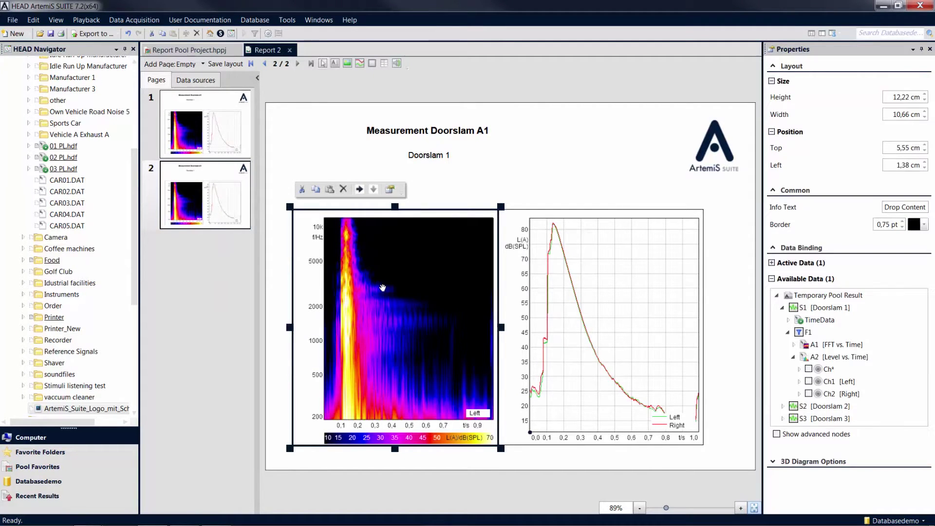
pyautogui.keyDown('ctrl'); pyautogui.click(604, 295); pyautogui.keyUp('ctrl')
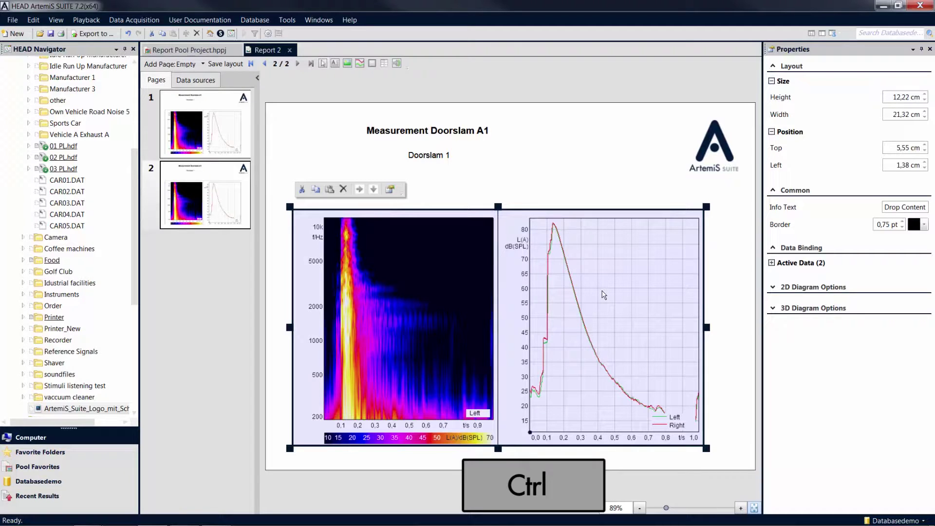
# - Show page 2's active data bindings, S1\F1\A1\Ch1 and S1\F1\A2\Ch*
pyautogui.click(772, 262)
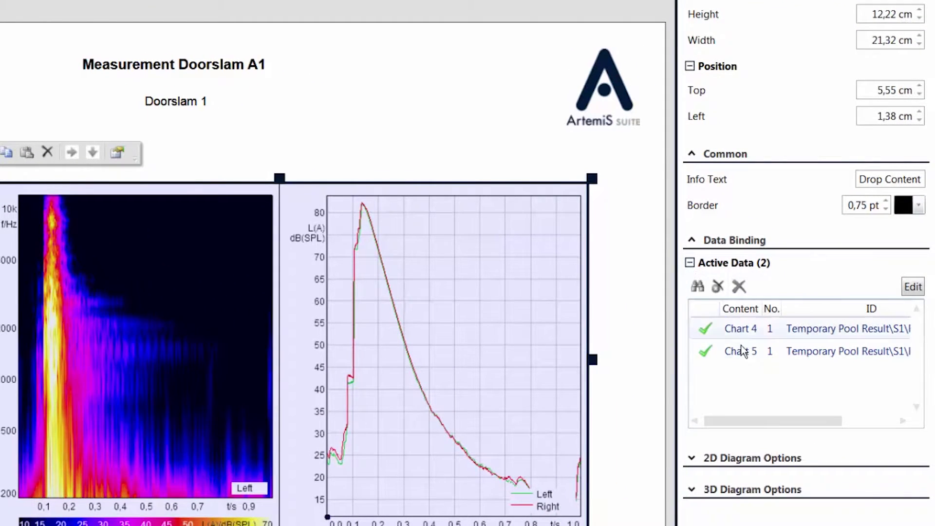
pyautogui.moveTo(746, 421); pyautogui.dragTo(823, 420)
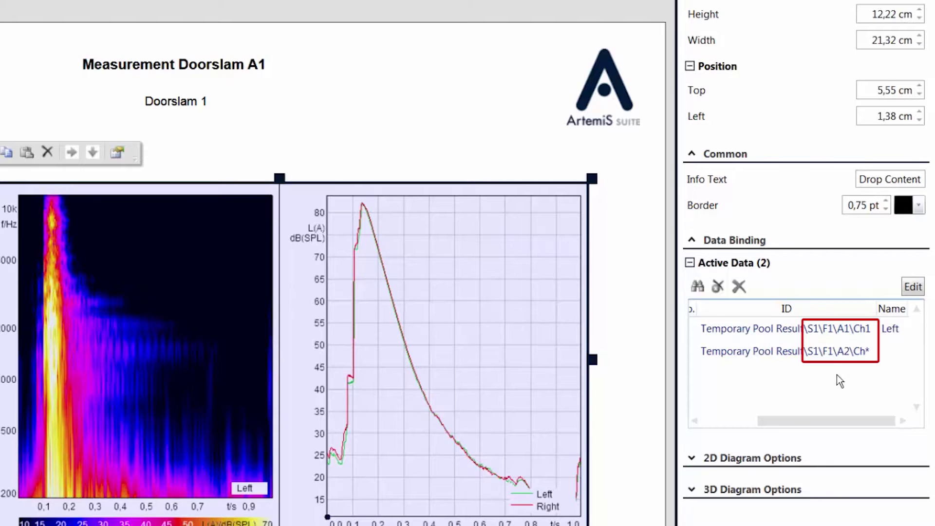
# - Edit Chart 4's data binding and inspect measurements S1–S3 and analyses A*, A1, A2, leaving them unchanged
pyautogui.click(914, 290)
pyautogui.click(850, 350)
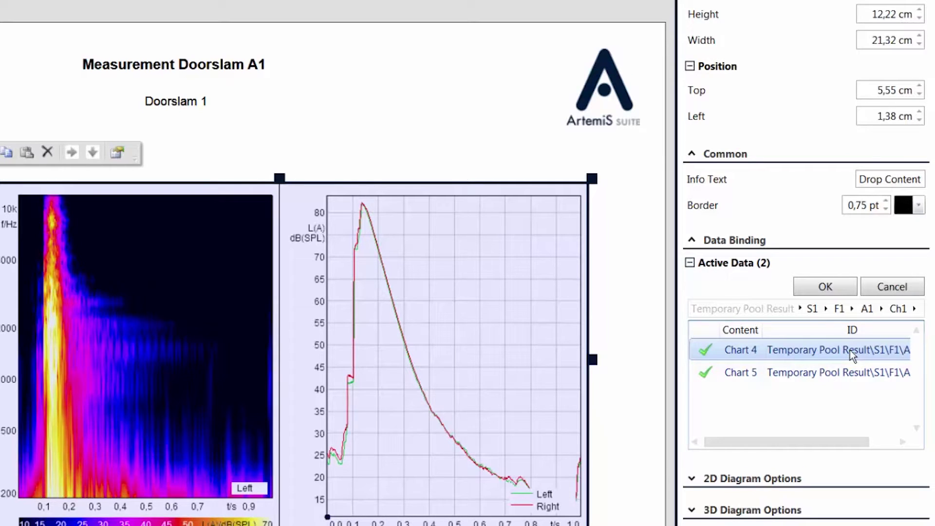
pyautogui.click(811, 309)
pyautogui.click(812, 312)
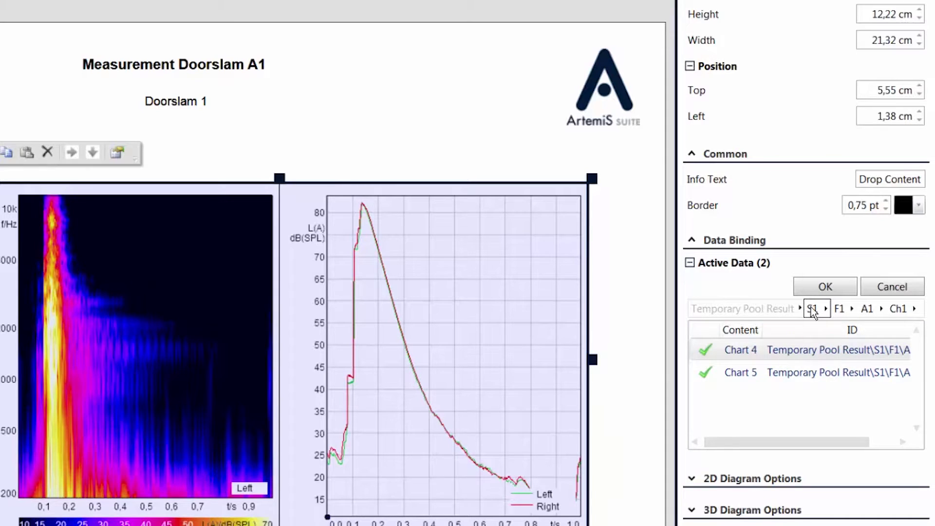
pyautogui.click(868, 309)
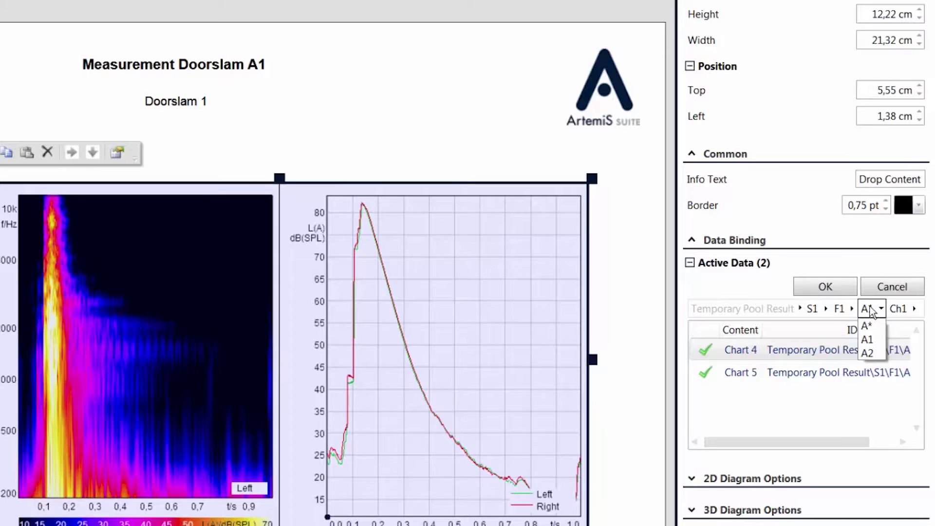
pyautogui.click(870, 310)
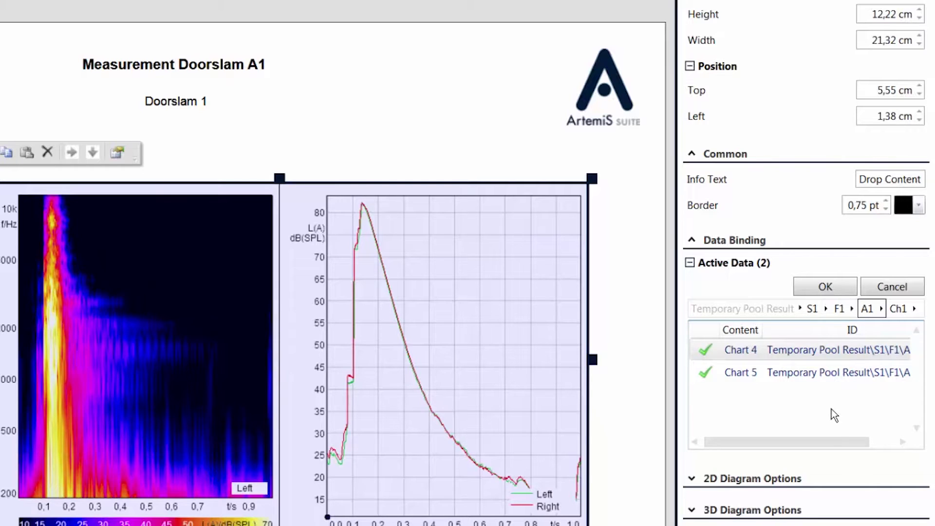
# - Rebind both Chart 4 and Chart 5 to measurement S2
pyautogui.click(817, 349)
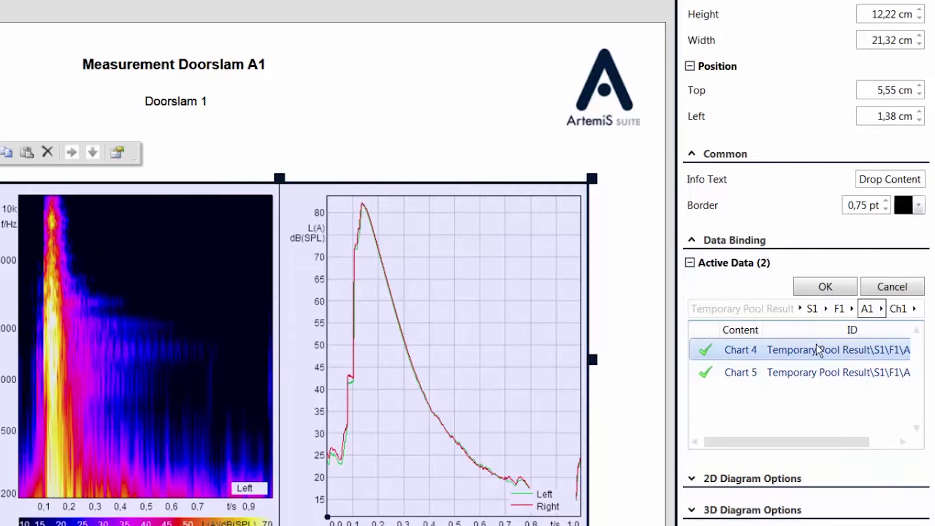
pyautogui.keyDown('shift'); pyautogui.click(815, 373); pyautogui.keyUp('shift')
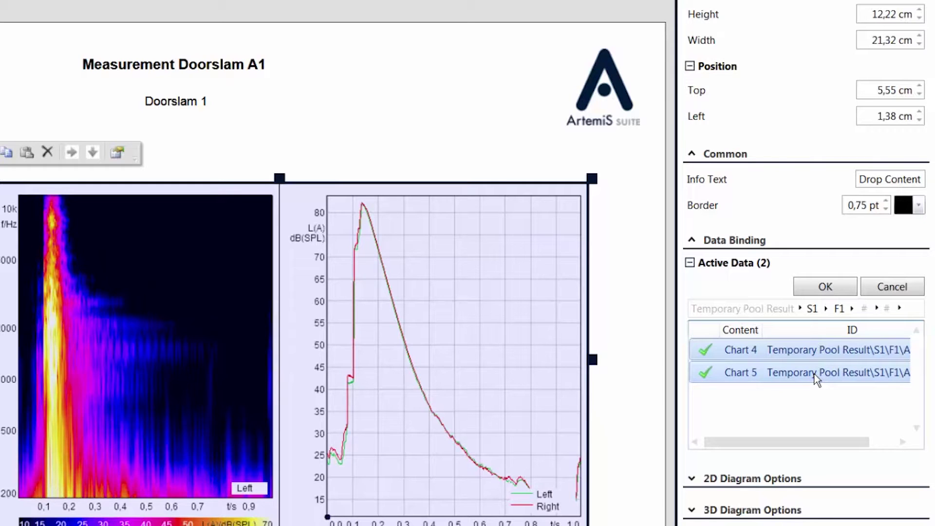
pyautogui.click(816, 308)
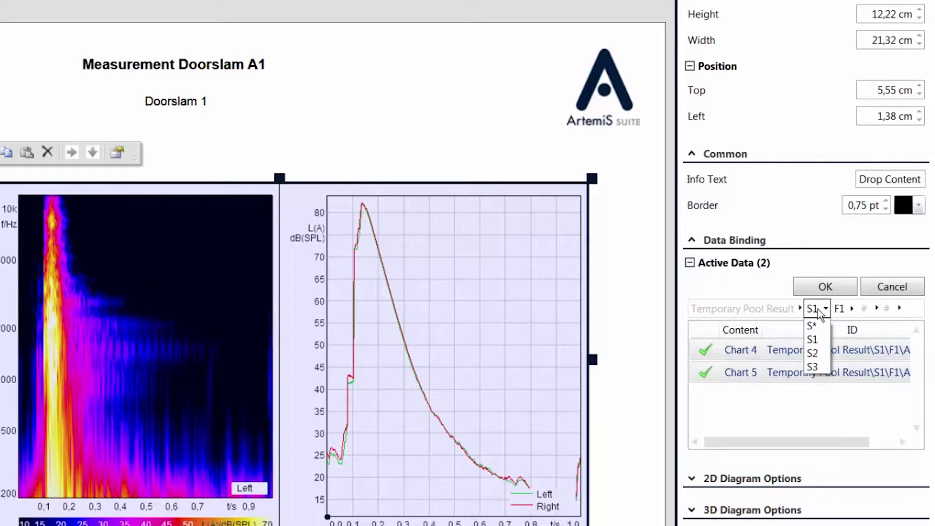
pyautogui.click(813, 354)
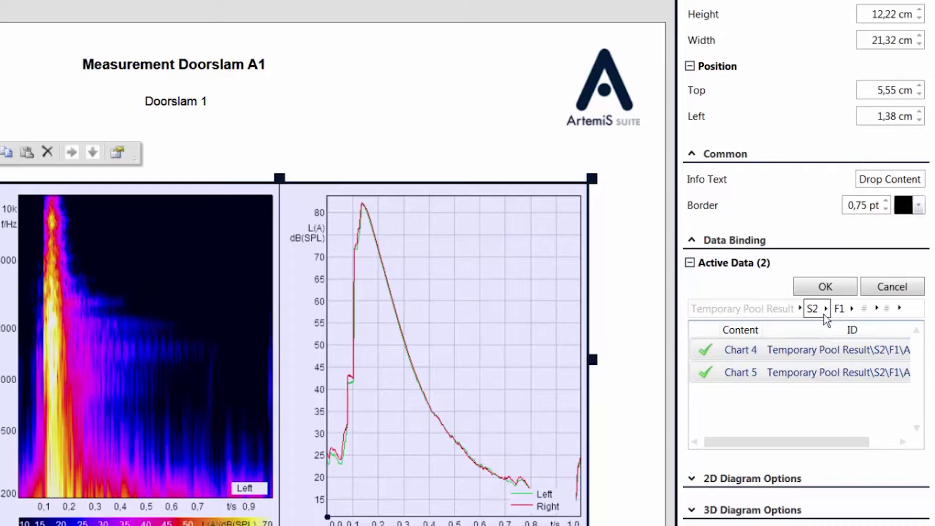
pyautogui.click(825, 286)
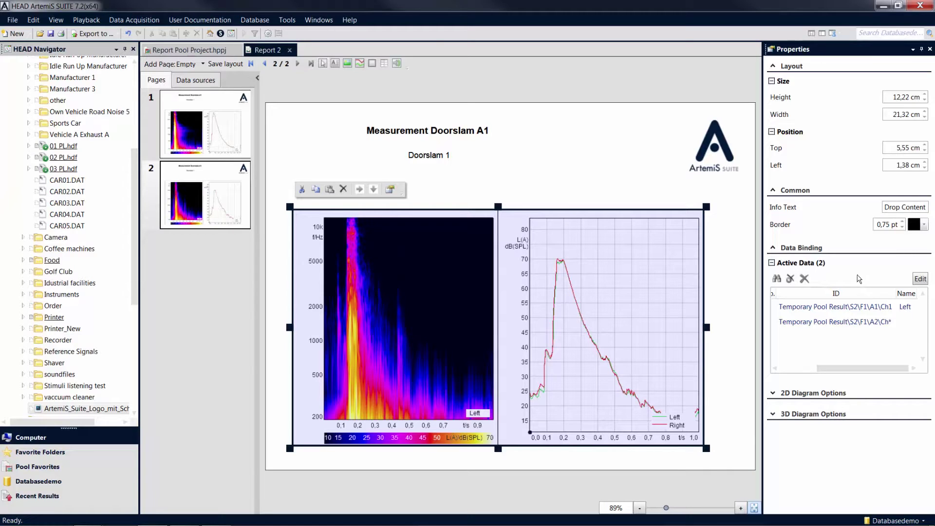
# - Duplicate page 2 as a new page 3
pyautogui.rightClick(215, 212)
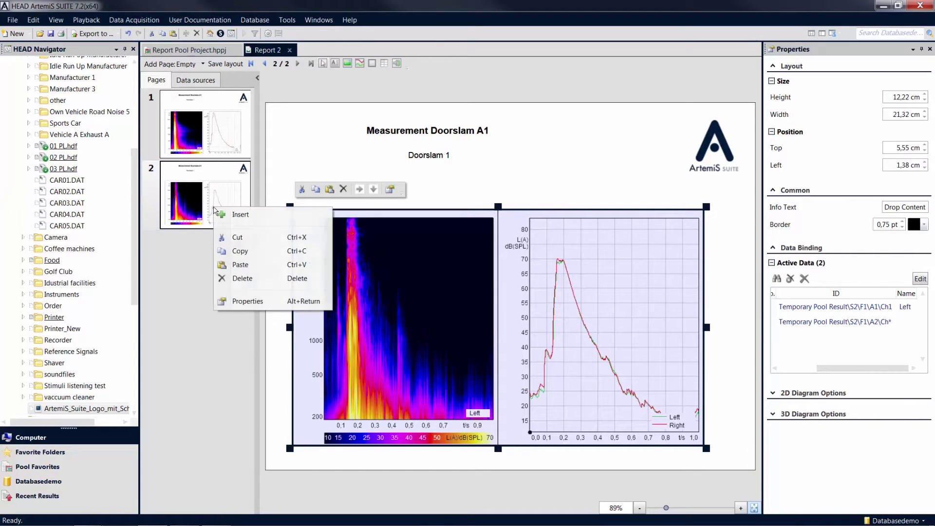
pyautogui.click(254, 250)
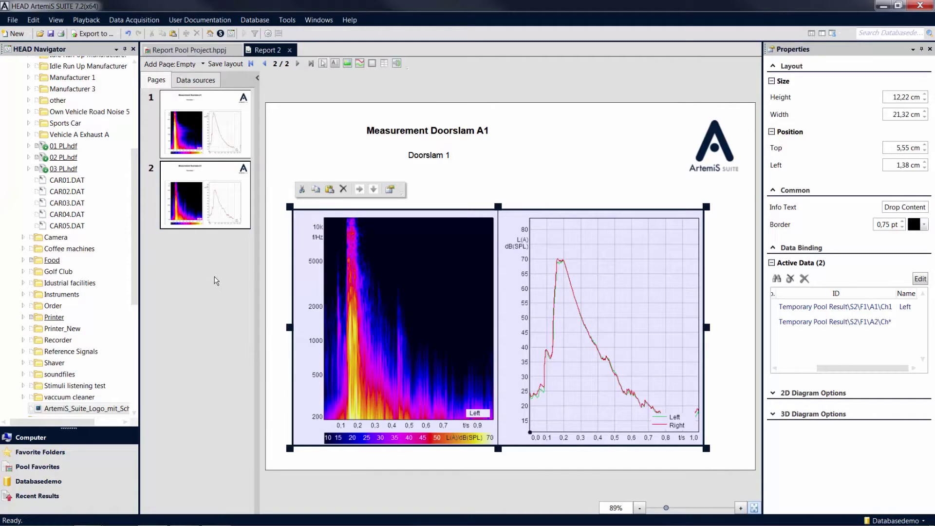
pyautogui.rightClick(216, 279)
pyautogui.click(241, 335)
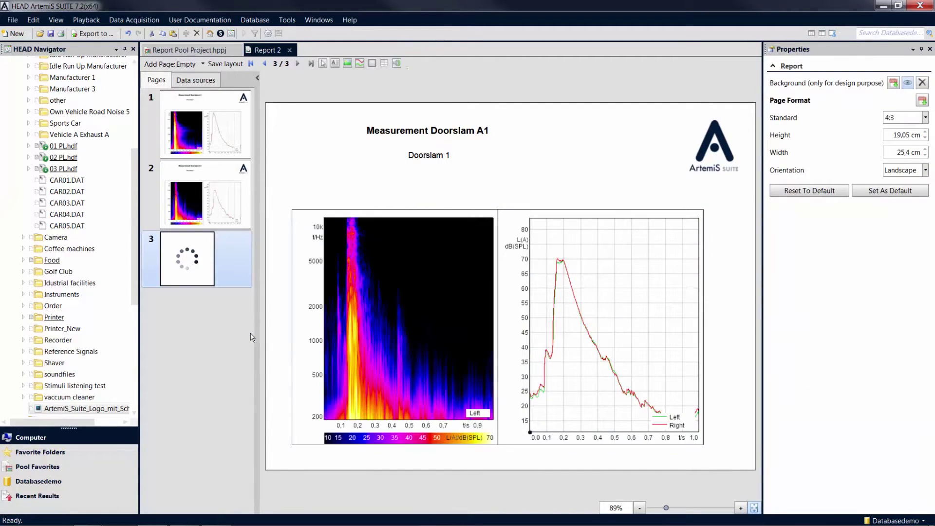
# - Rebind page 3's Chart 4 and Chart 5 to measurement S3
pyautogui.click(416, 341)
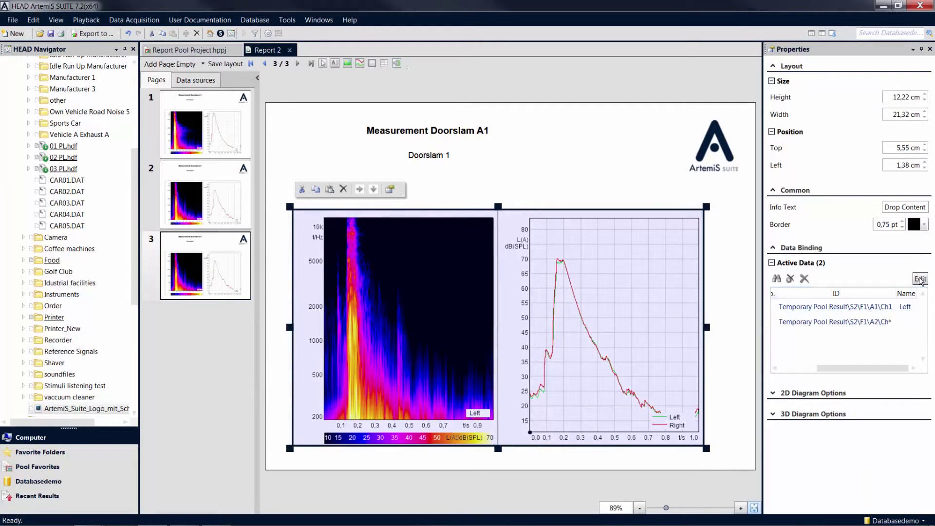
pyautogui.click(919, 279)
pyautogui.click(859, 322)
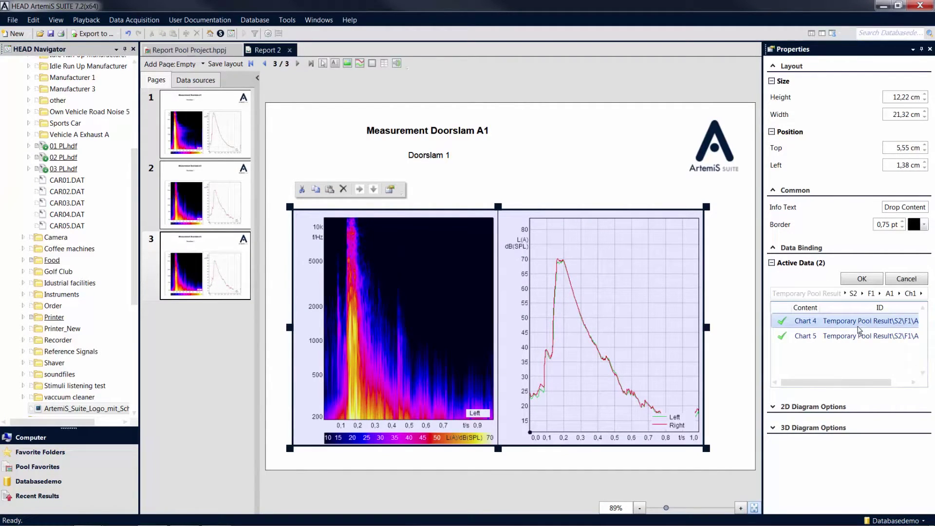
pyautogui.keyDown('shift'); pyautogui.click(860, 336); pyautogui.keyUp('shift')
pyautogui.click(856, 292)
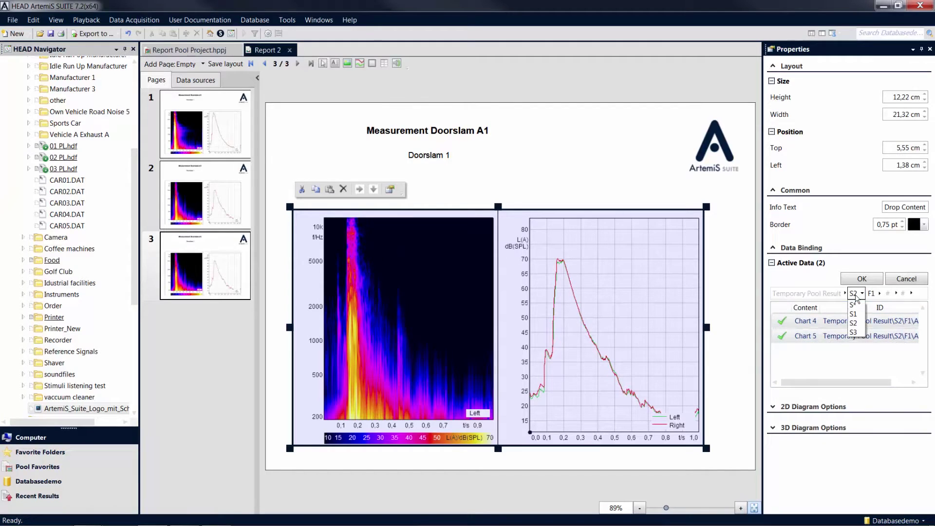
pyautogui.click(853, 332)
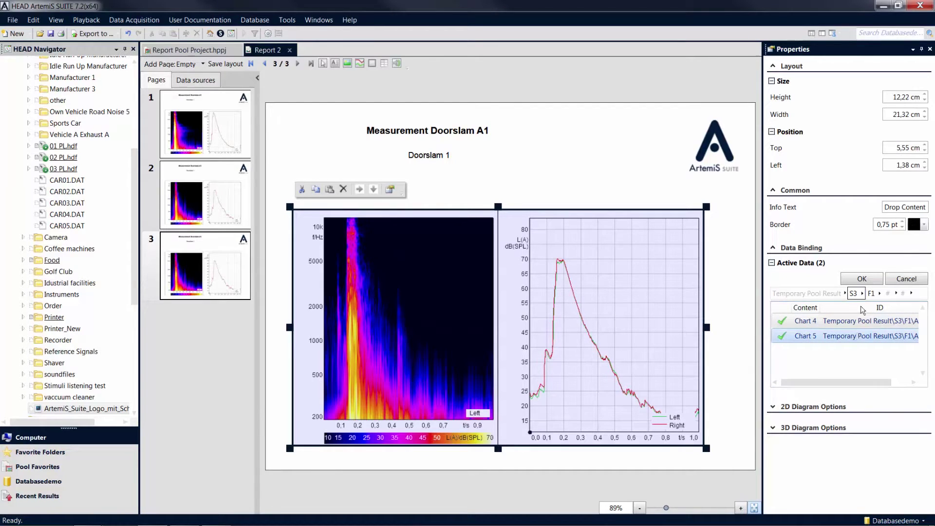
pyautogui.click(863, 278)
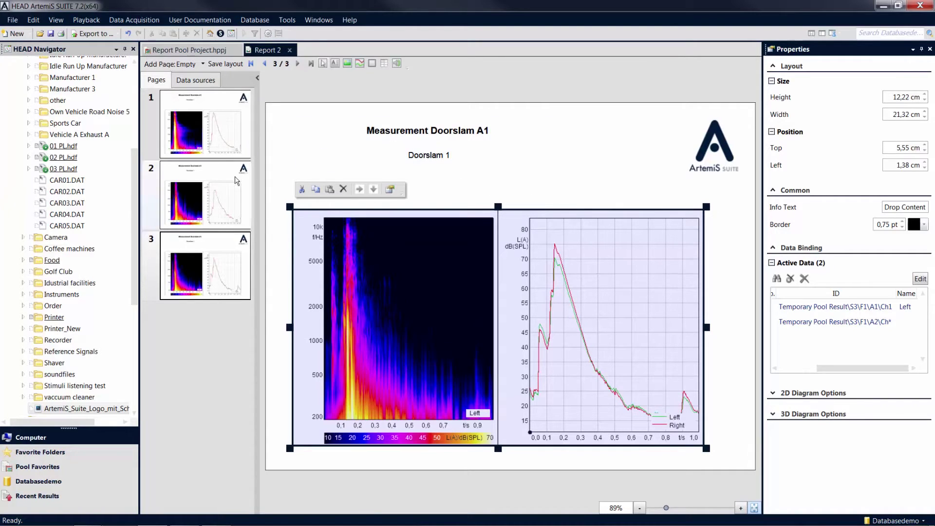
# - Add an audio element beside page 1's title, bound to Doorslam 1's Left and Right channels
pyautogui.click(228, 135)
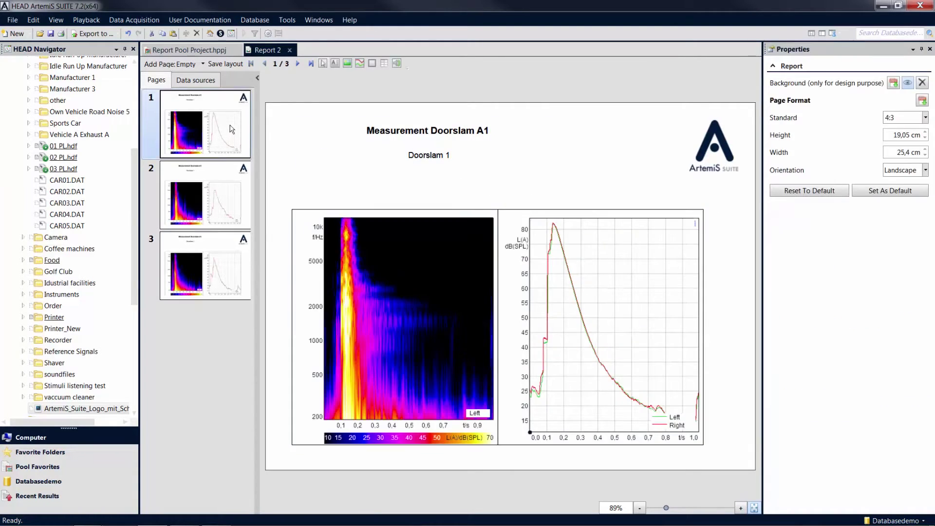
pyautogui.click(397, 65)
pyautogui.moveTo(532, 126); pyautogui.dragTo(584, 170)
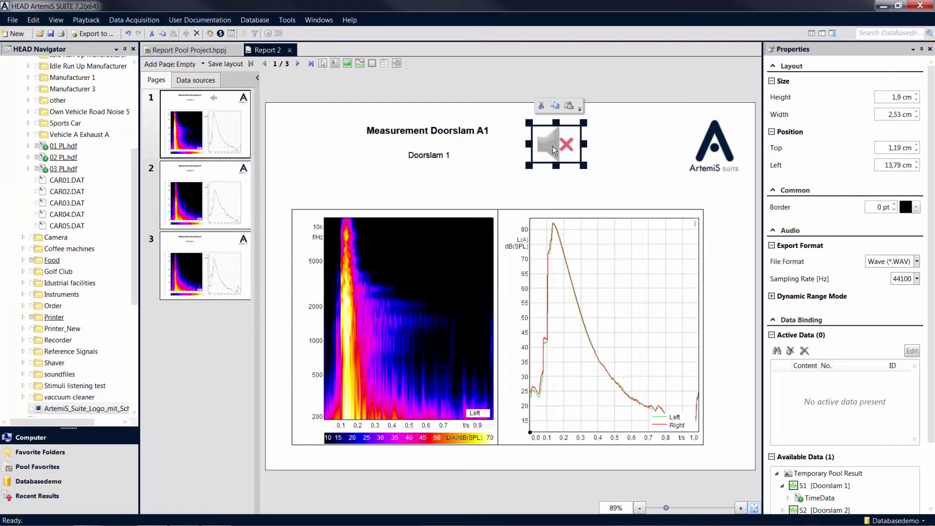
pyautogui.click(772, 336)
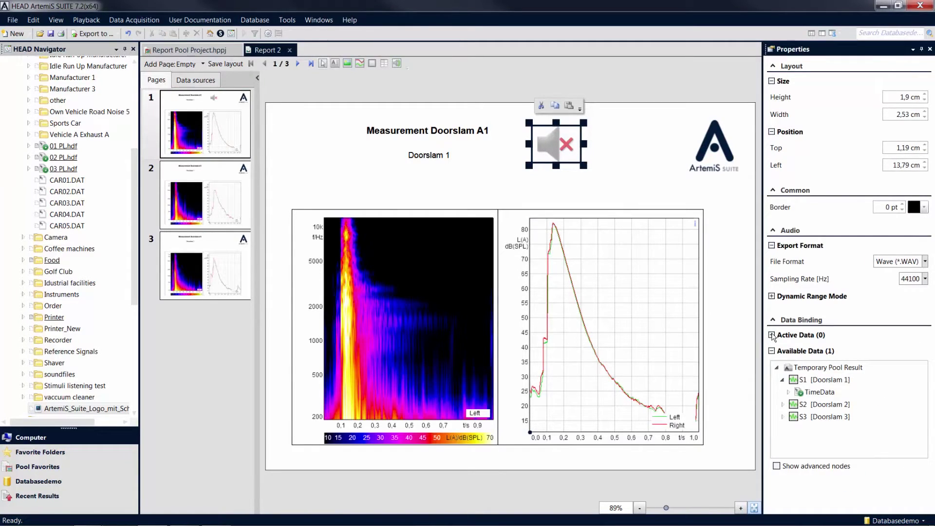
pyautogui.click(790, 393)
pyautogui.click(826, 404)
pyautogui.click(804, 417)
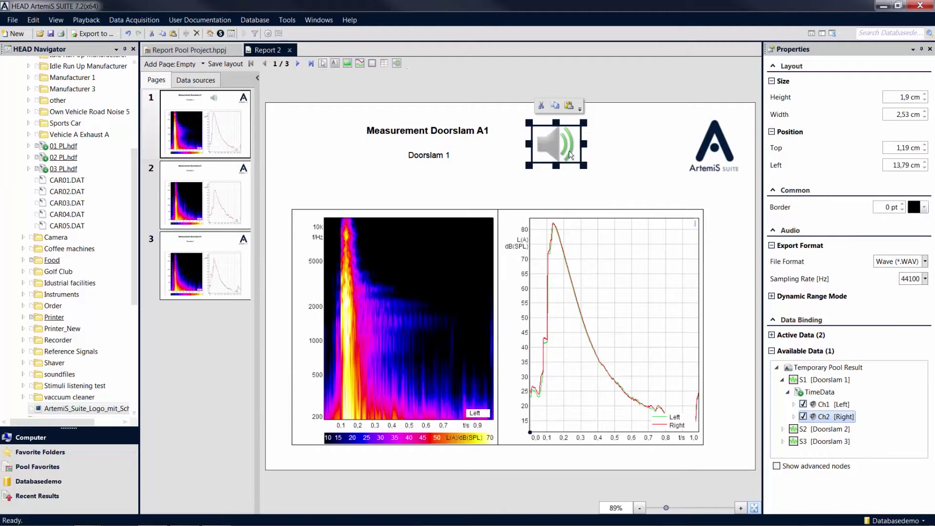
# - Paste the audio element onto page 2 and rebind it from Doorslam 1 to Doorslam 2 channels
pyautogui.click(215, 195)
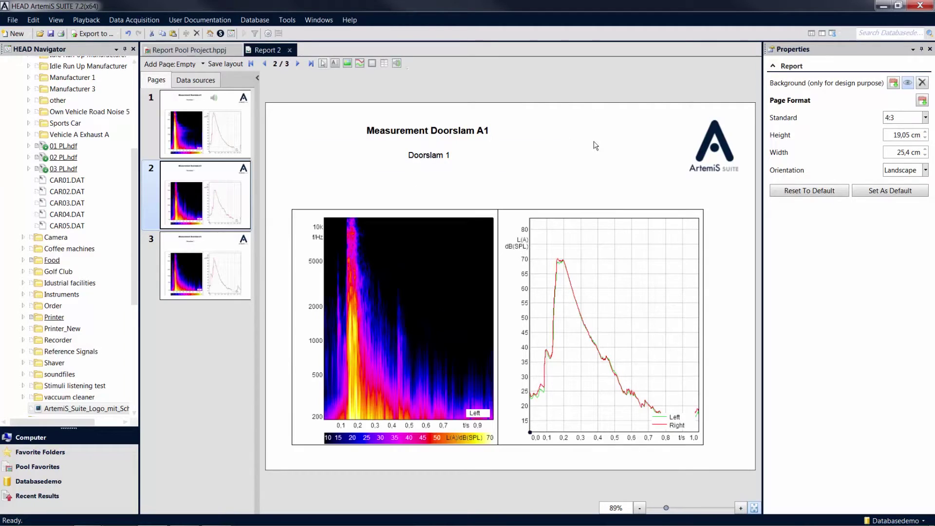
pyautogui.hotkey('ctrl', 'v')
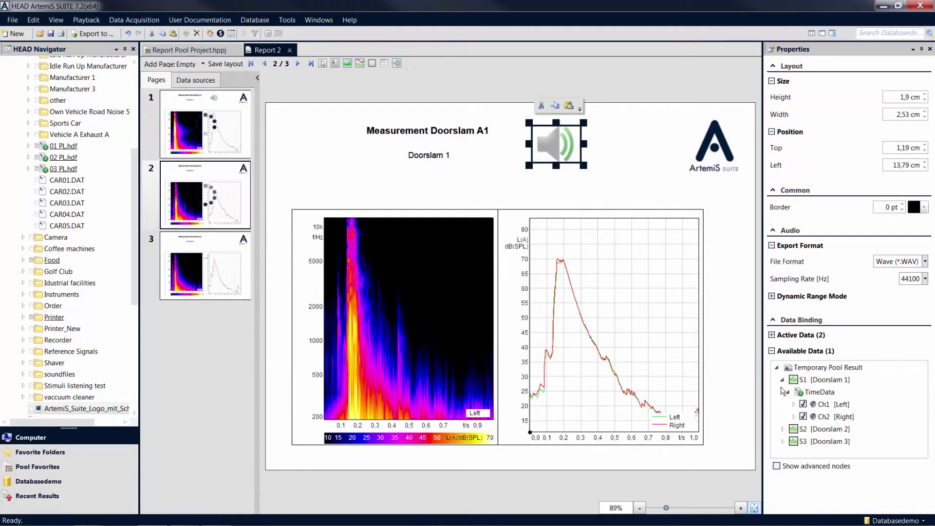
pyautogui.click(803, 404)
pyautogui.click(793, 393)
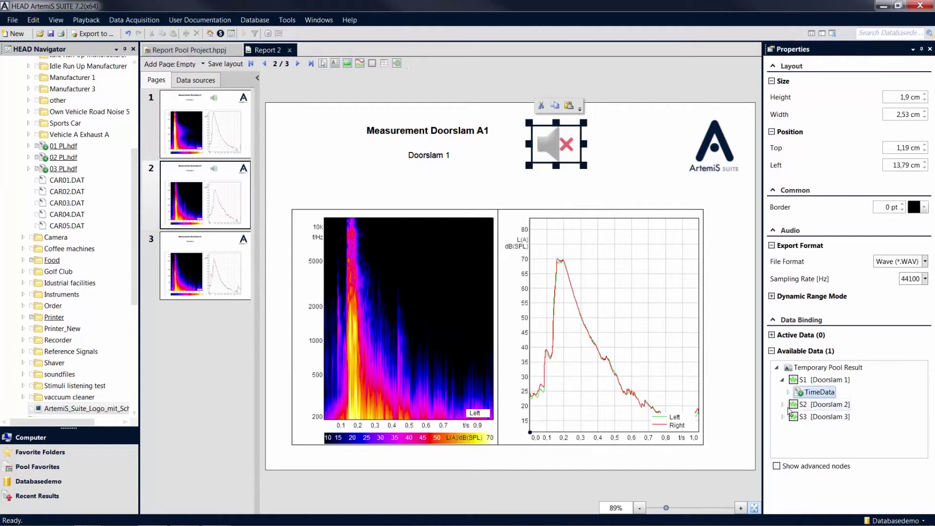
pyautogui.click(783, 405)
pyautogui.click(789, 417)
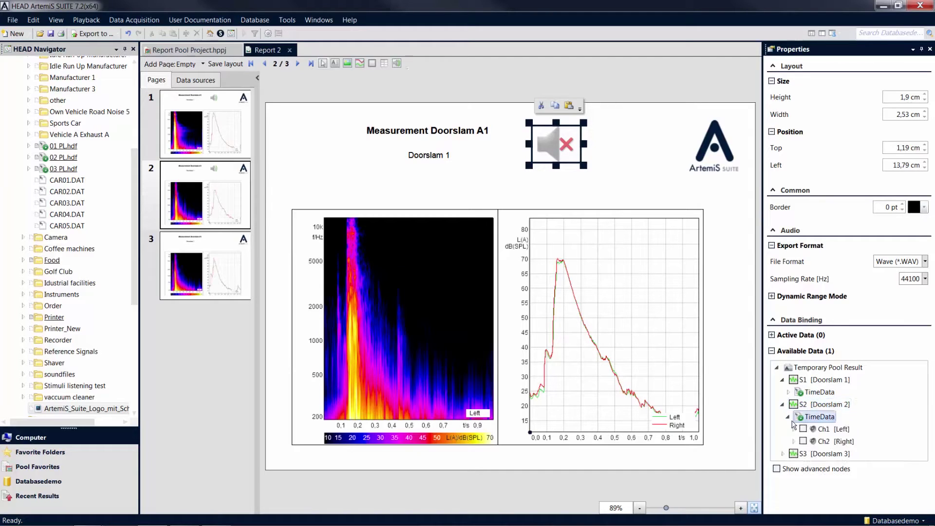
pyautogui.click(803, 441)
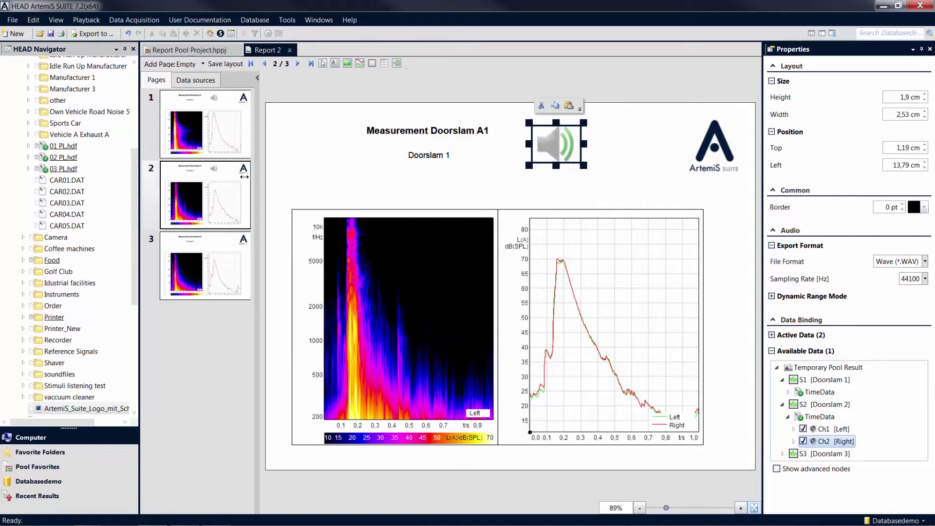
# - Paste the audio element onto page 3 and rebind it to Doorslam 3 channels
pyautogui.click(205, 267)
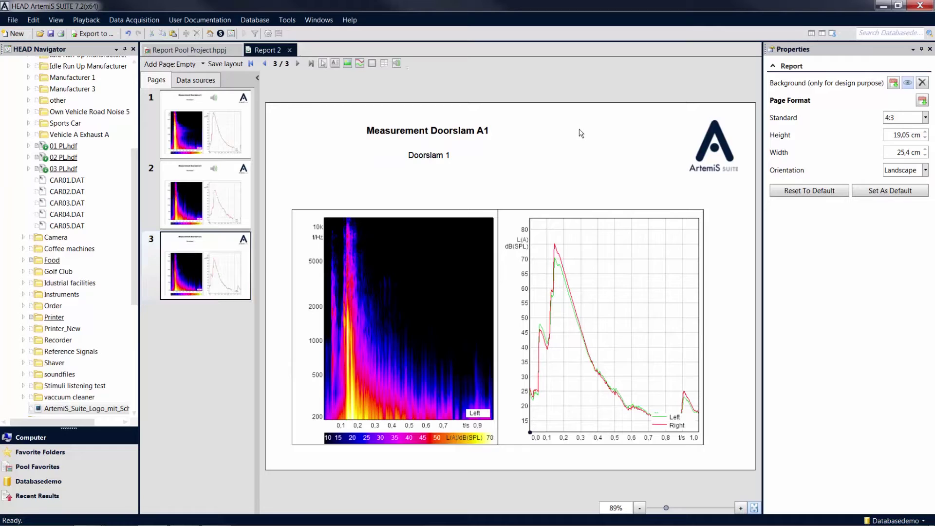
pyautogui.hotkey('ctrl', 'v')
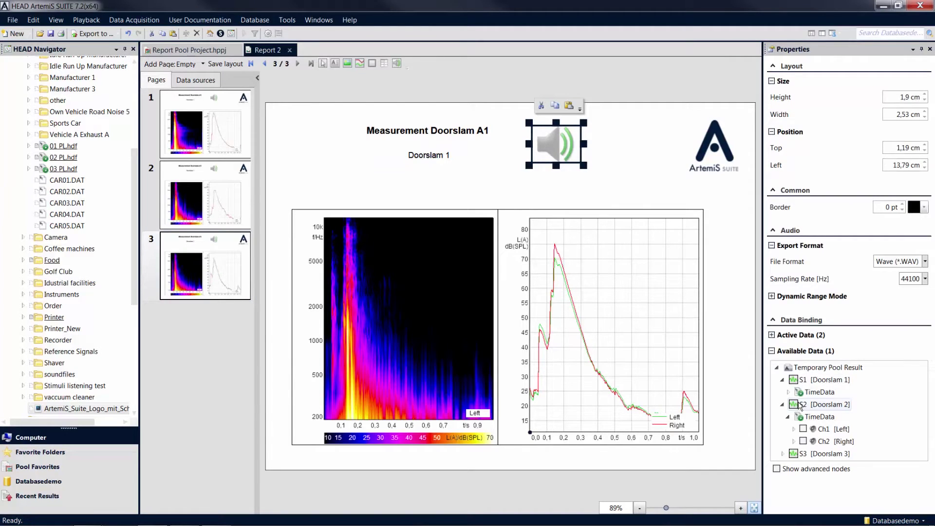
pyautogui.click(790, 392)
pyautogui.click(803, 404)
pyautogui.click(803, 417)
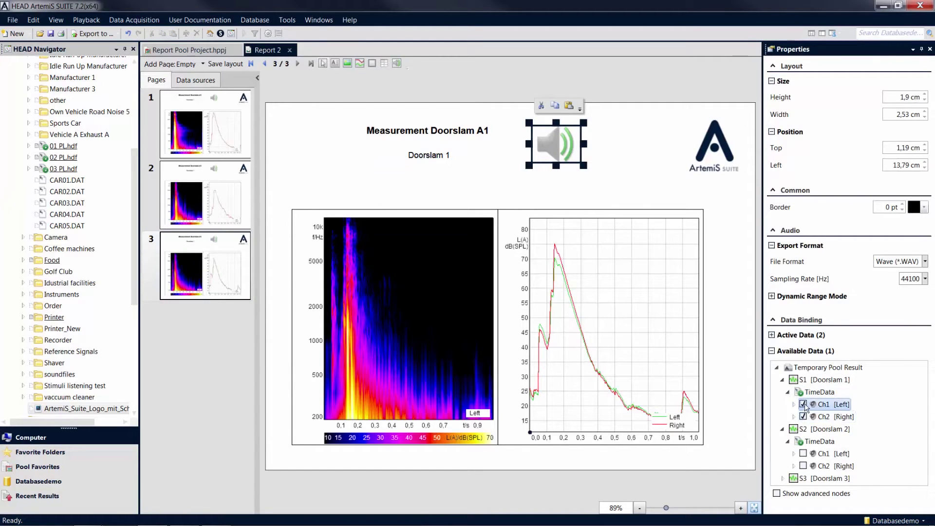
pyautogui.click(802, 404)
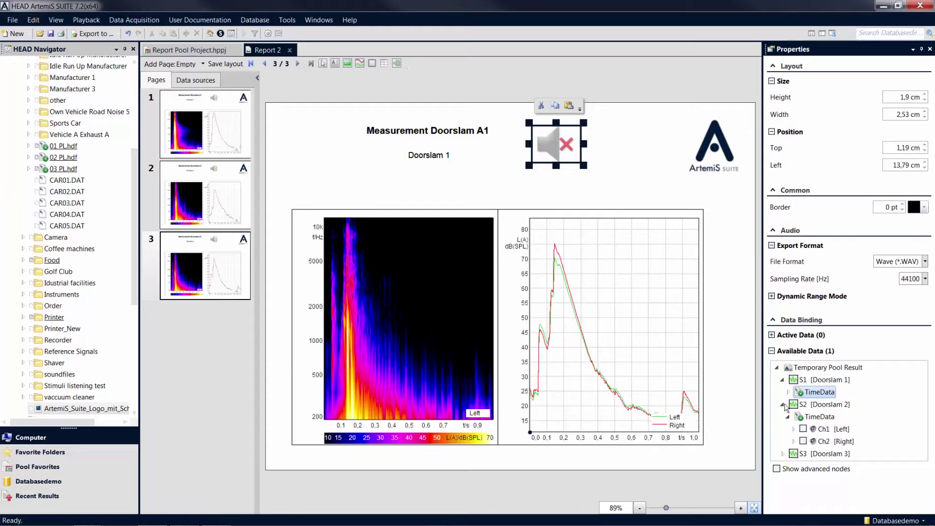
pyautogui.click(788, 416)
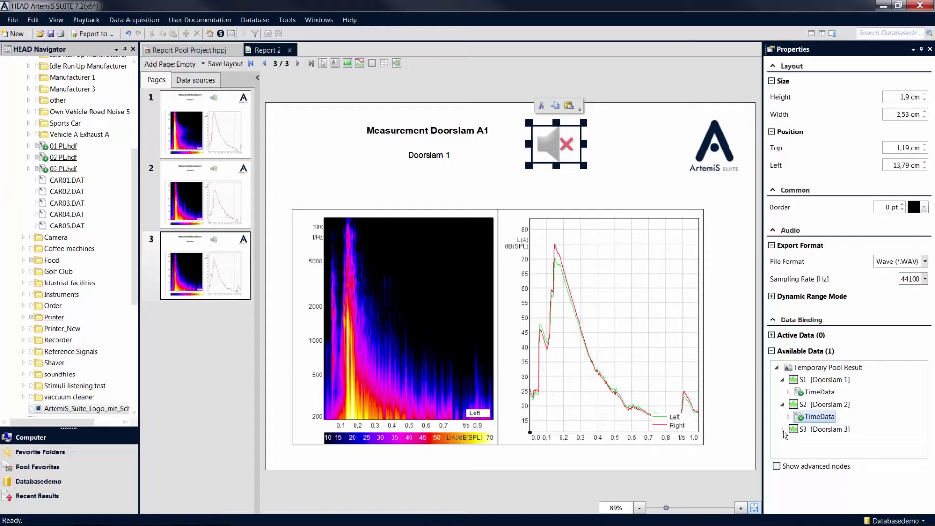
pyautogui.click(788, 430)
pyautogui.click(803, 454)
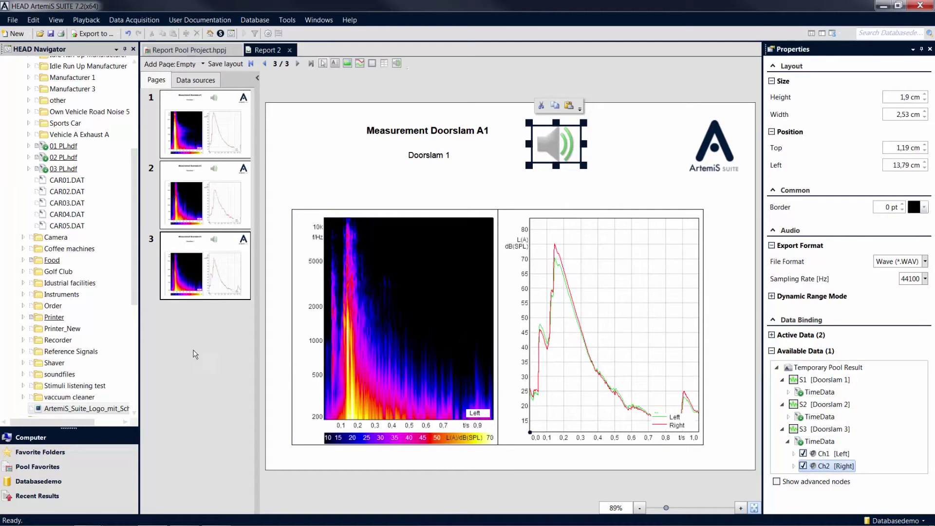
# - Save the report as Report 2.hrpx without exporting, then close the report
pyautogui.click(106, 34)
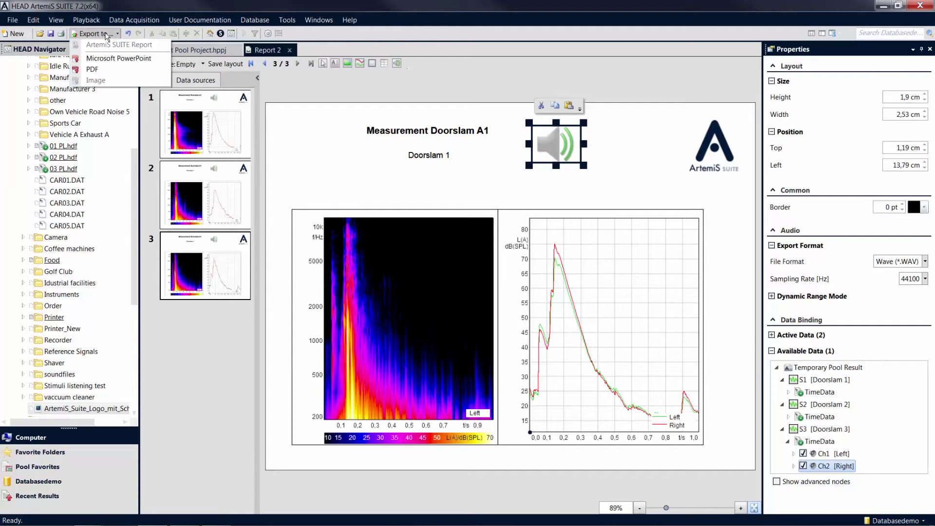
pyautogui.click(180, 348)
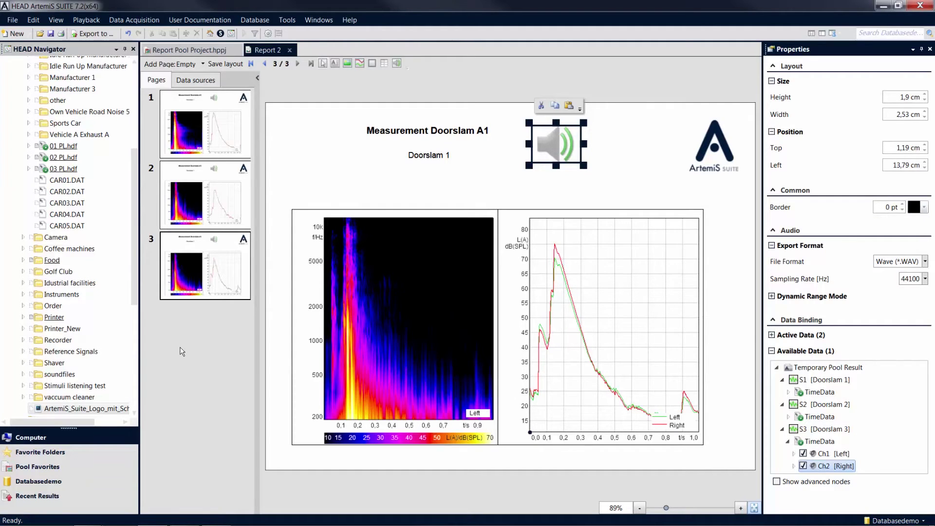
pyautogui.click(11, 20)
pyautogui.click(45, 68)
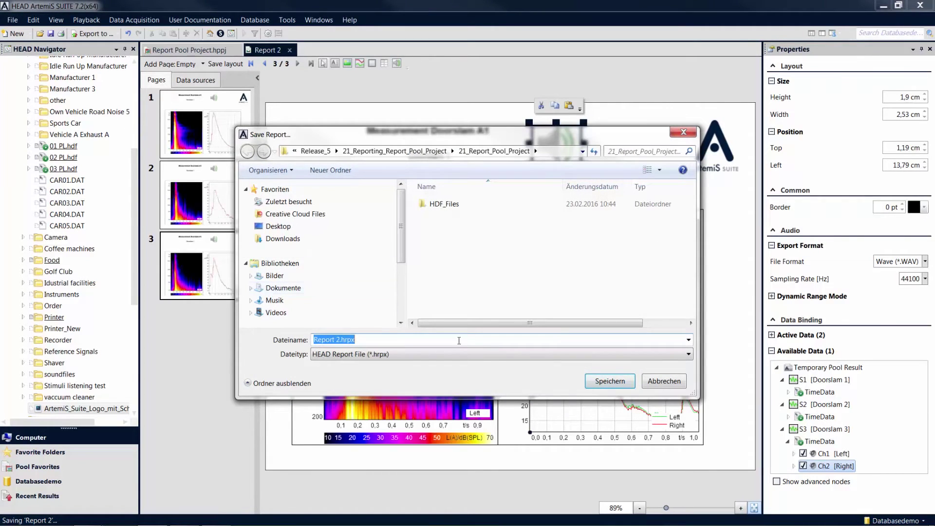
pyautogui.click(610, 381)
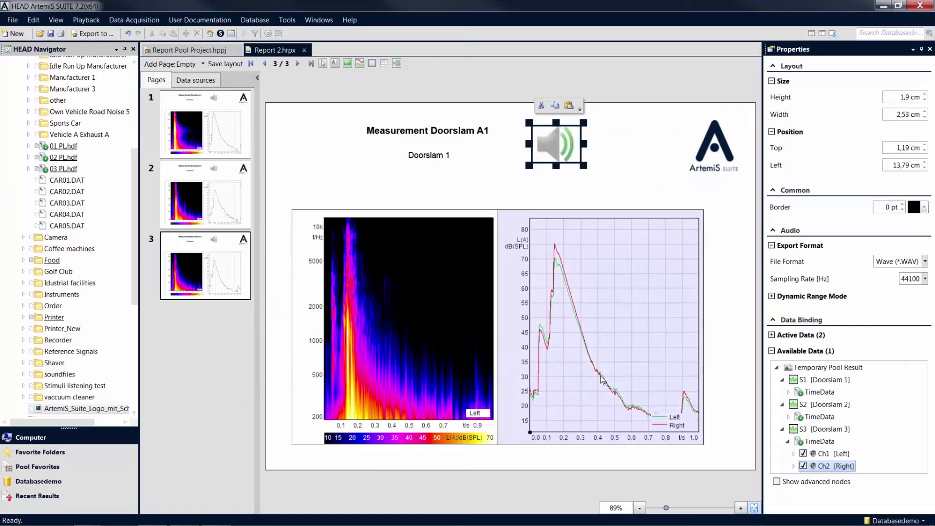
pyautogui.click(304, 50)
# - Switch the measurement selection from Doorslam A1 to Doorslam A2
pyautogui.click(191, 78)
pyautogui.click(161, 78)
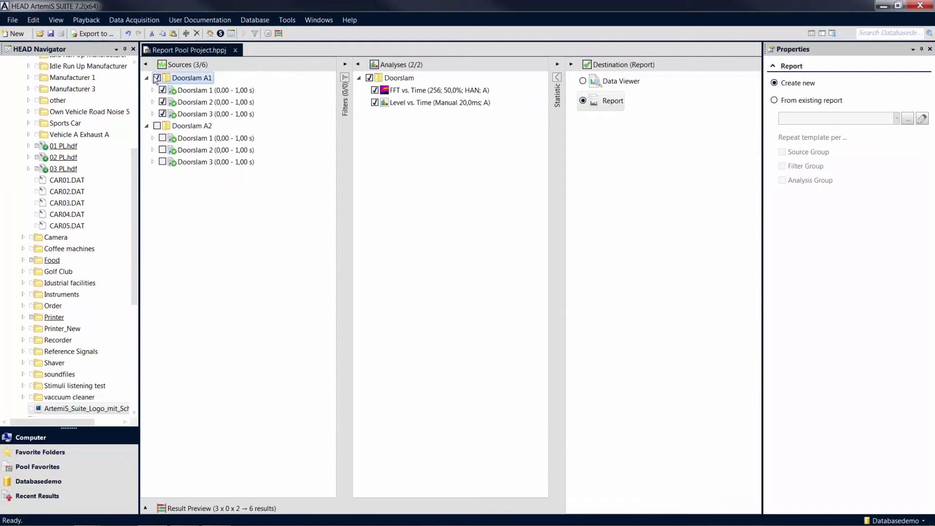
pyautogui.click(157, 126)
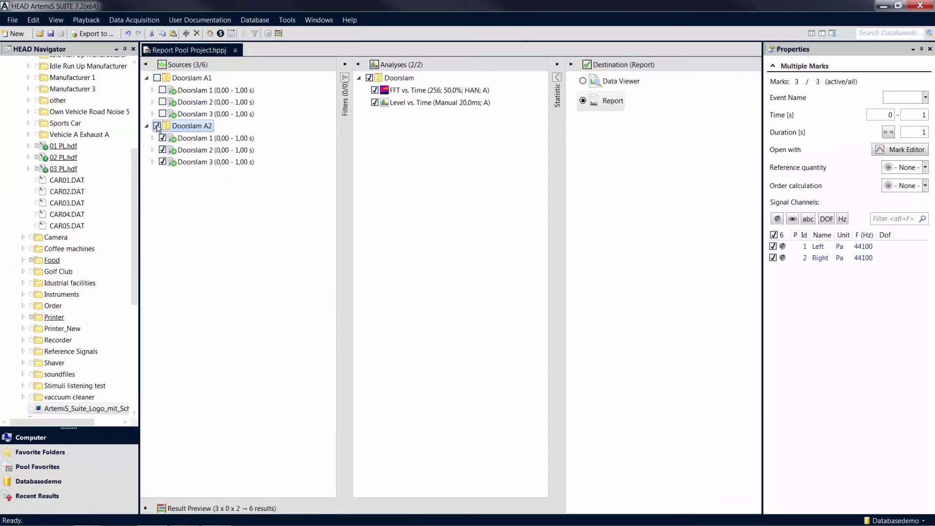
# - Generate Report 3 using Report 2.hrpx as the existing-report template
pyautogui.click(613, 101)
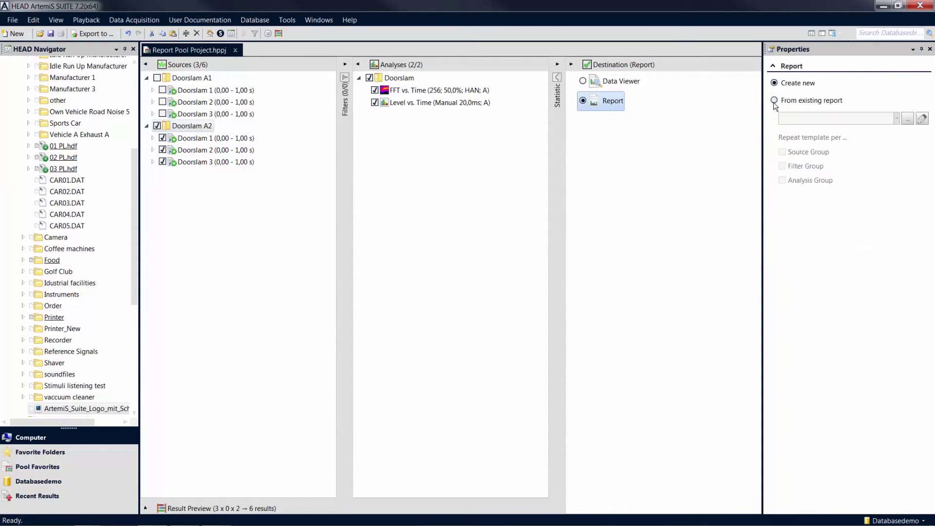
pyautogui.click(774, 100)
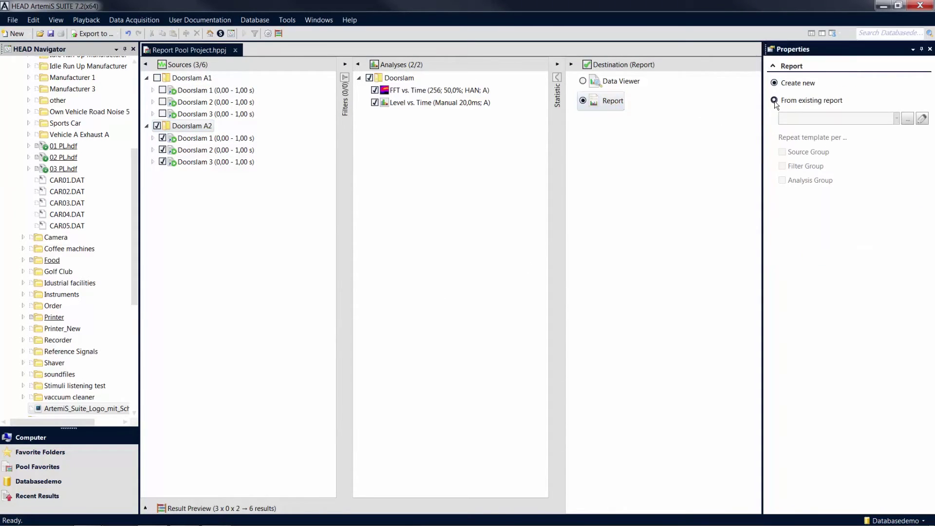
pyautogui.click(907, 119)
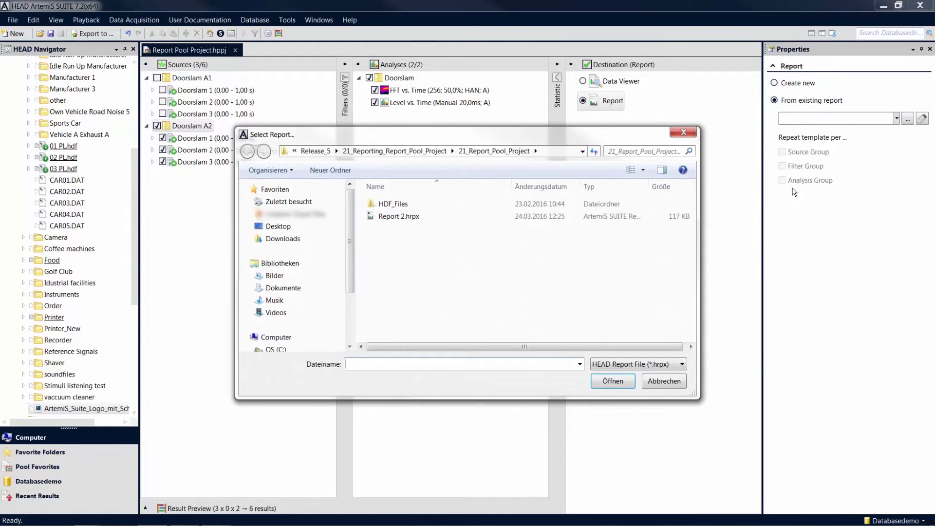
pyautogui.click(409, 217)
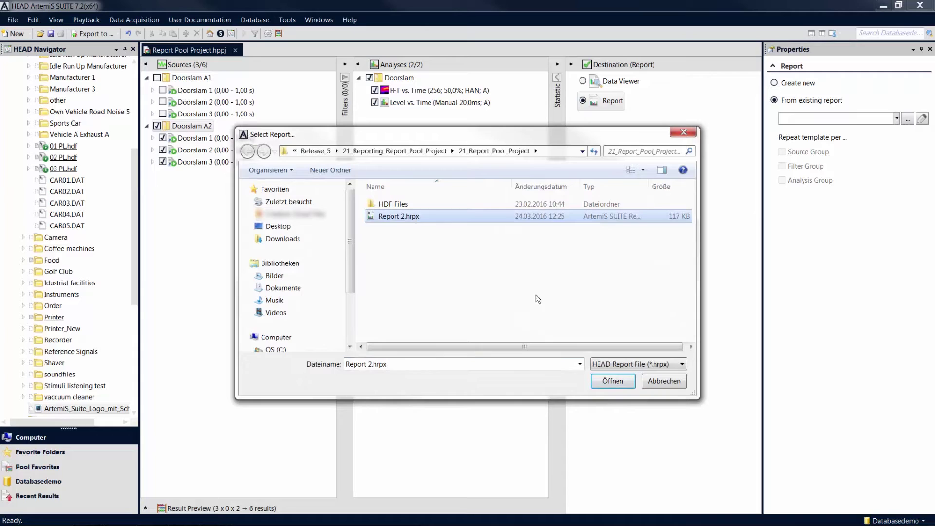
pyautogui.click(614, 380)
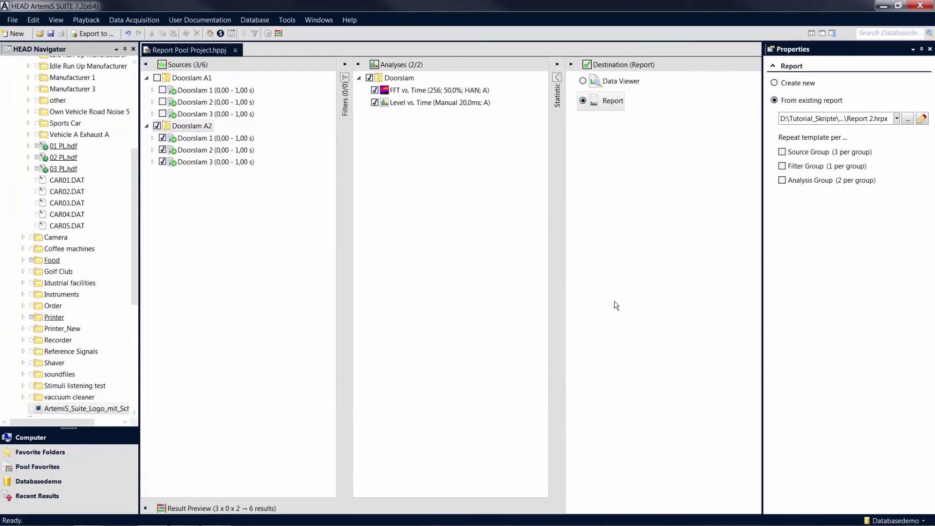
pyautogui.doubleClick(612, 101)
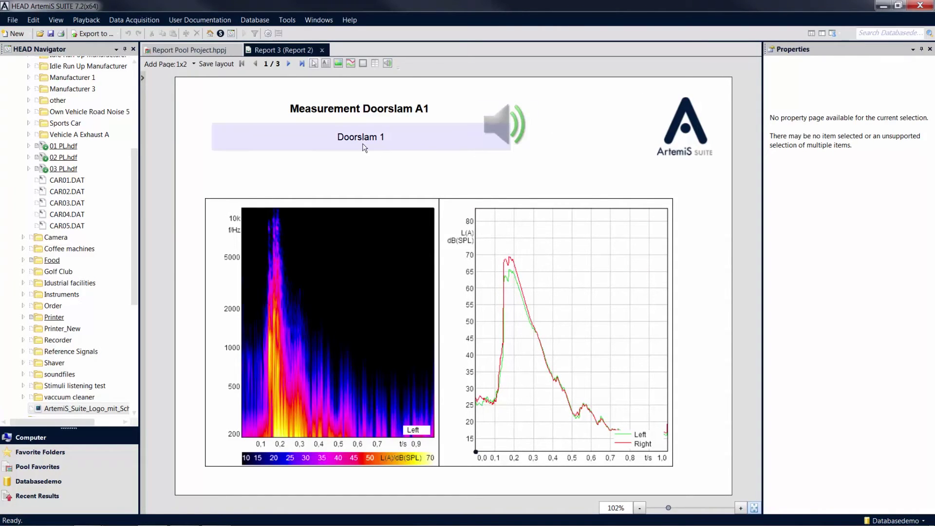
# - Expand Report 3's Pages panel to review its three pages
pyautogui.click(145, 79)
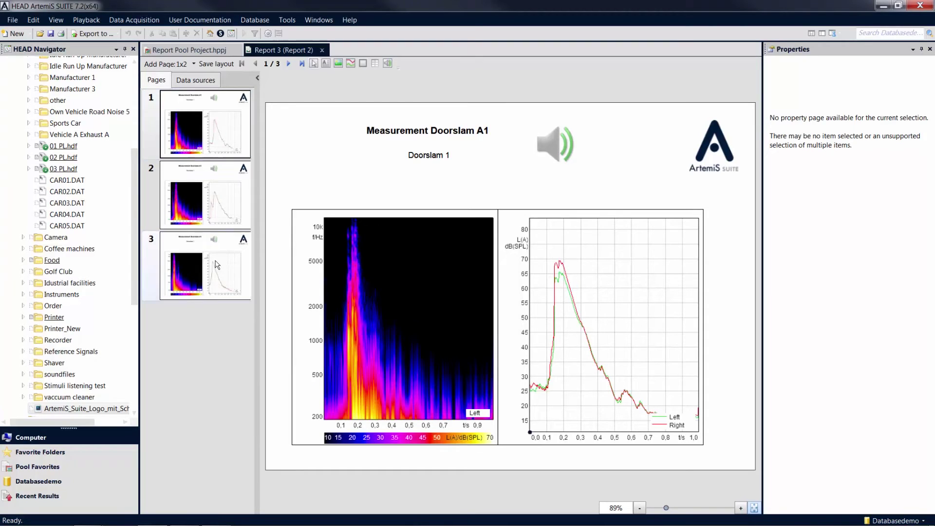